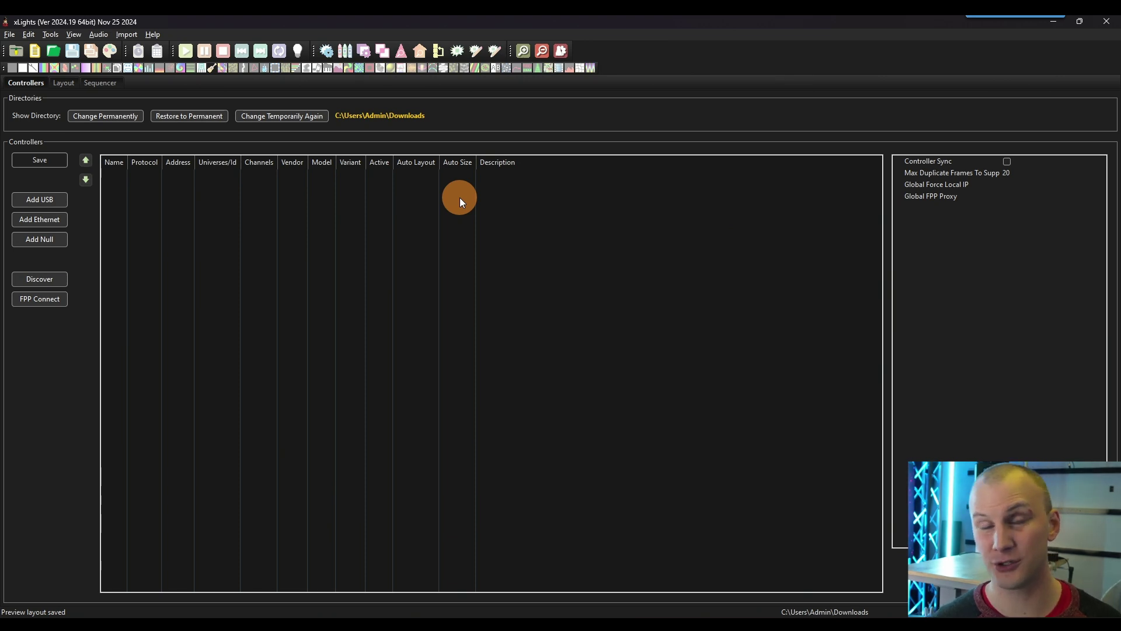
Switch to the Layout tab to show the empty model list and blank 1280x720 preview.
{"action": "left_click", "coordinate": [66, 86]}
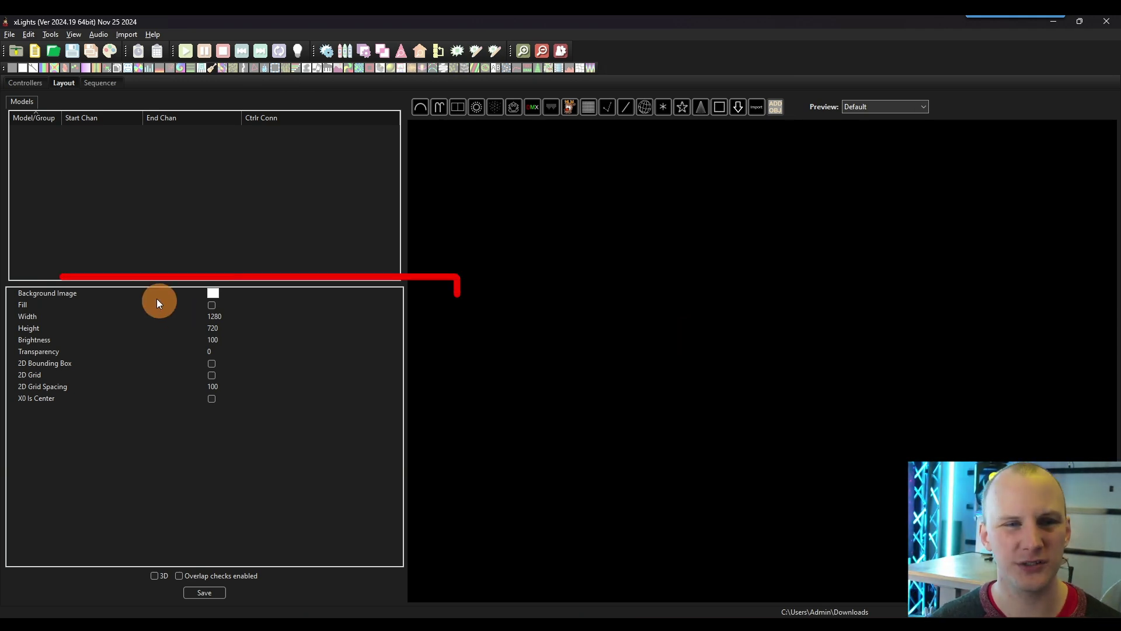
Select the Background Image property in the layout settings.
{"action": "left_click", "coordinate": [95, 291]}
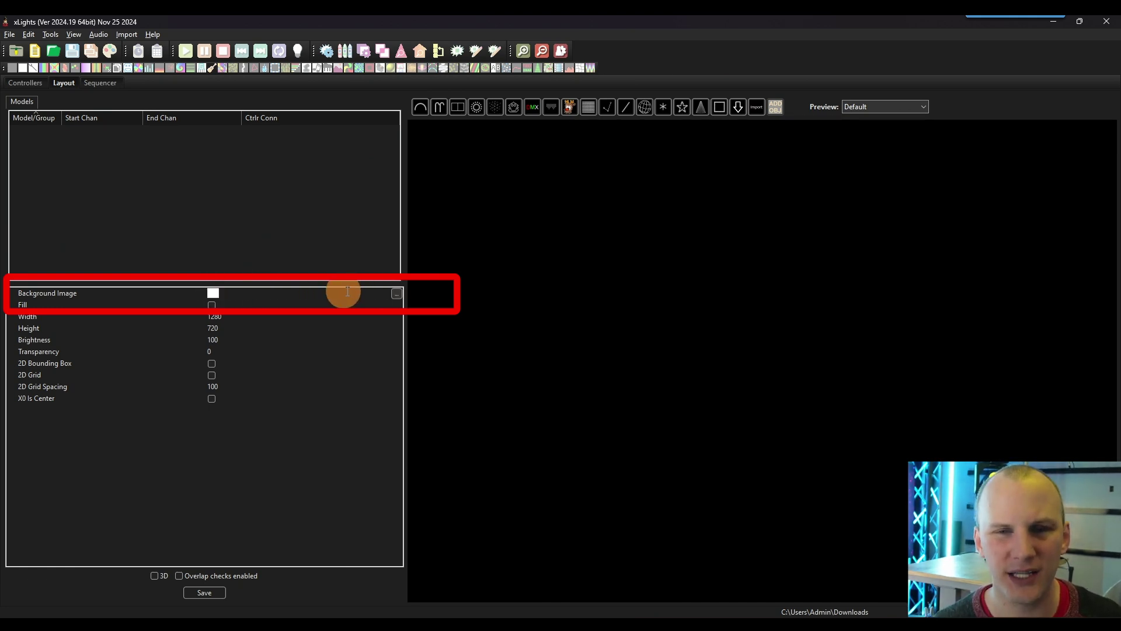
Set New House.jpg from Documents > xLights_Whitaker as the layout background image.
{"action": "left_click", "coordinate": [398, 296]}
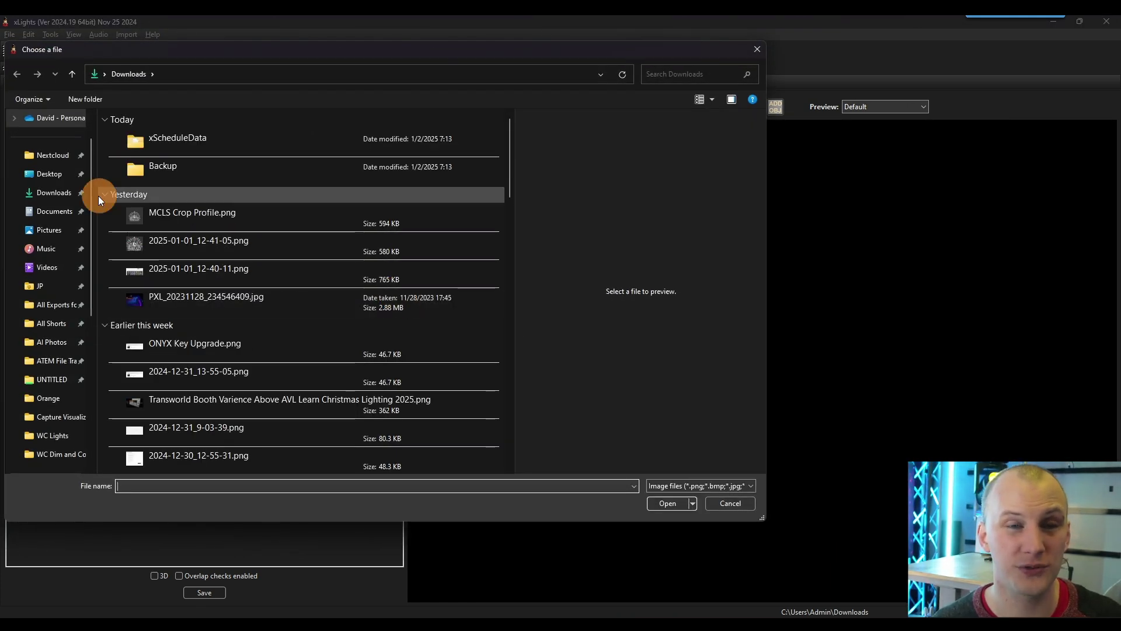
{"action": "scroll", "coordinate": [58, 350], "scroll_direction": "up", "scroll_amount": 1}
{"action": "left_click", "coordinate": [54, 251]}
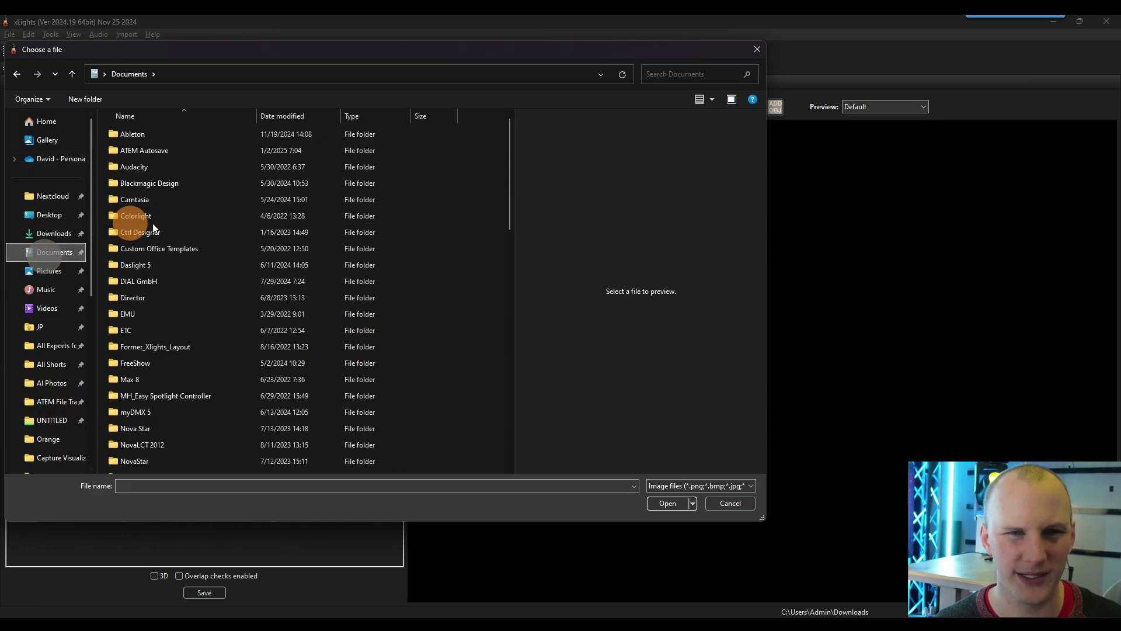
{"action": "scroll", "coordinate": [170, 223], "scroll_direction": "down", "scroll_amount": 5}
{"action": "left_click", "coordinate": [148, 384]}
{"action": "double_click", "coordinate": [148, 384]}
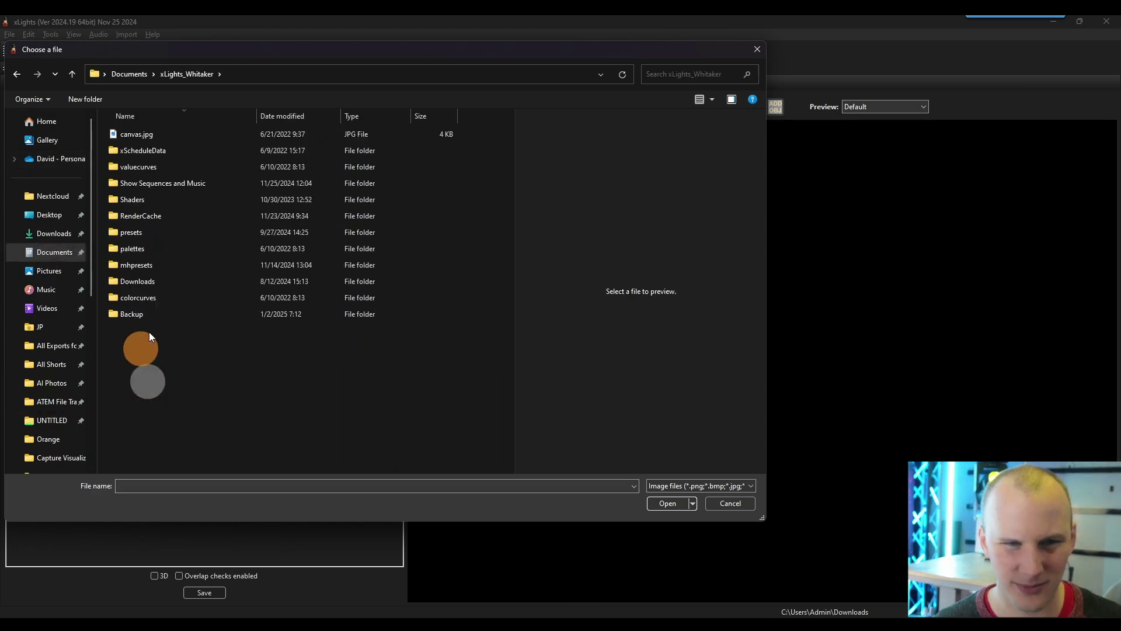
{"action": "left_click", "coordinate": [168, 134]}
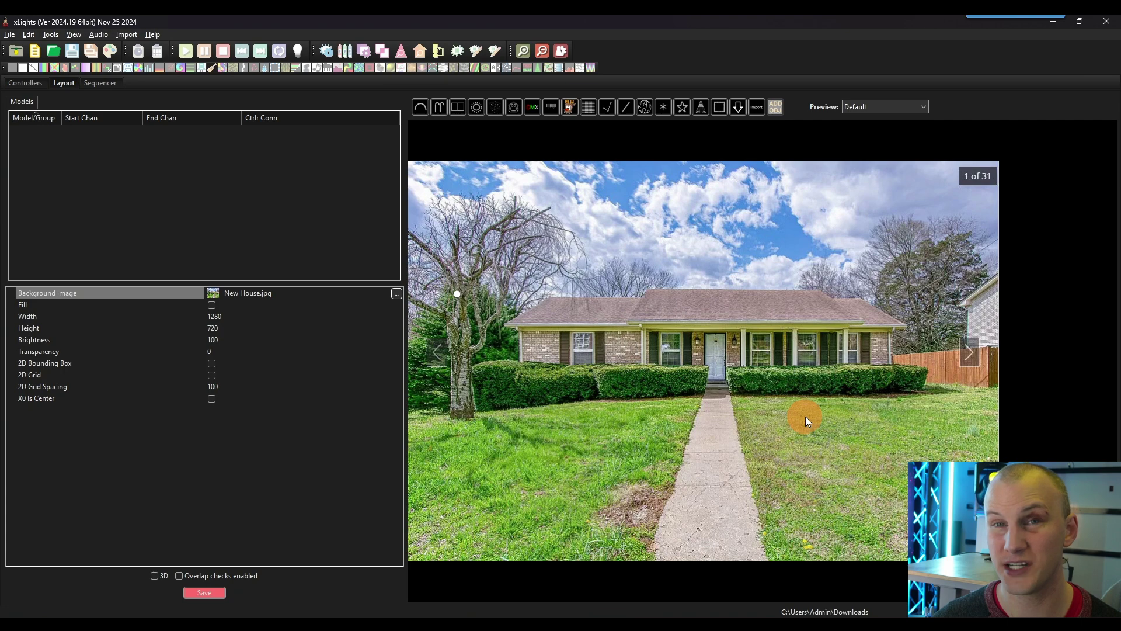
{"action": "scroll", "coordinate": [804, 416], "scroll_direction": "down", "scroll_amount": 2}
{"action": "scroll", "coordinate": [805, 416], "scroll_direction": "up", "scroll_amount": 2}
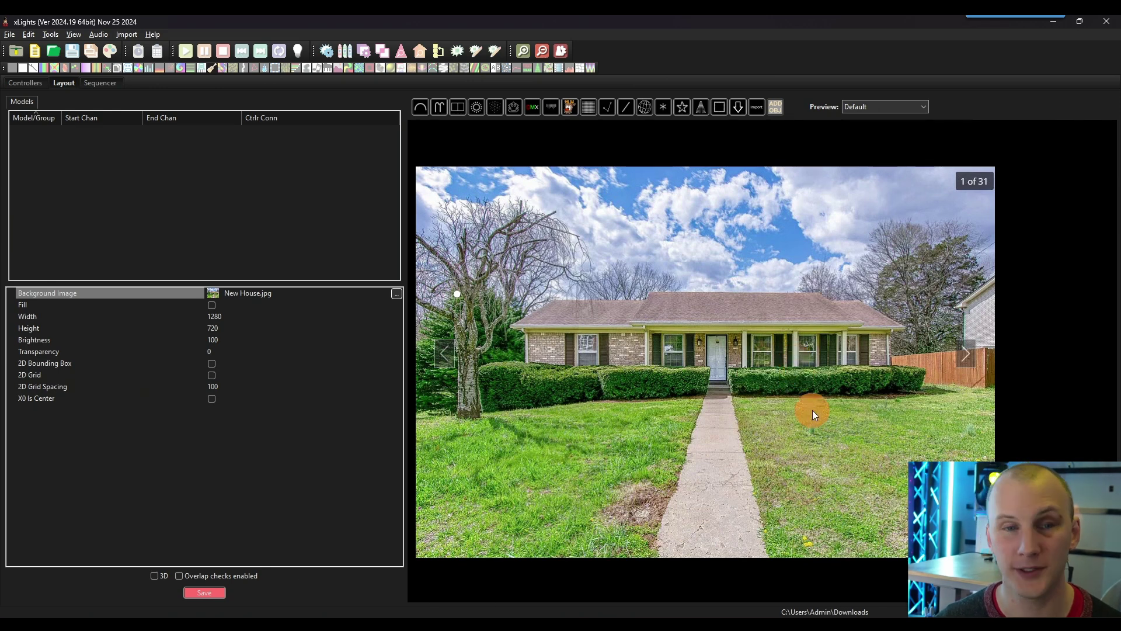
Set the background Brightness to 30.
{"action": "left_click", "coordinate": [41, 339]}
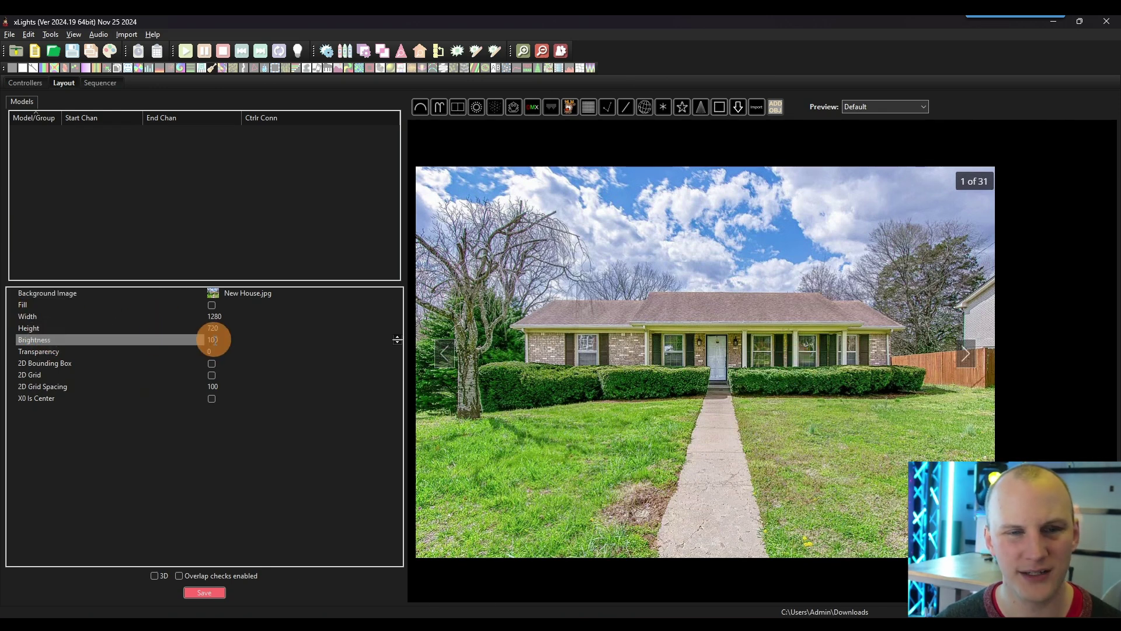
{"action": "double_click", "coordinate": [214, 340]}
{"action": "type", "text": "20"}
{"action": "key", "text": "Return"}
{"action": "double_click", "coordinate": [214, 340]}
{"action": "type", "text": "30"}
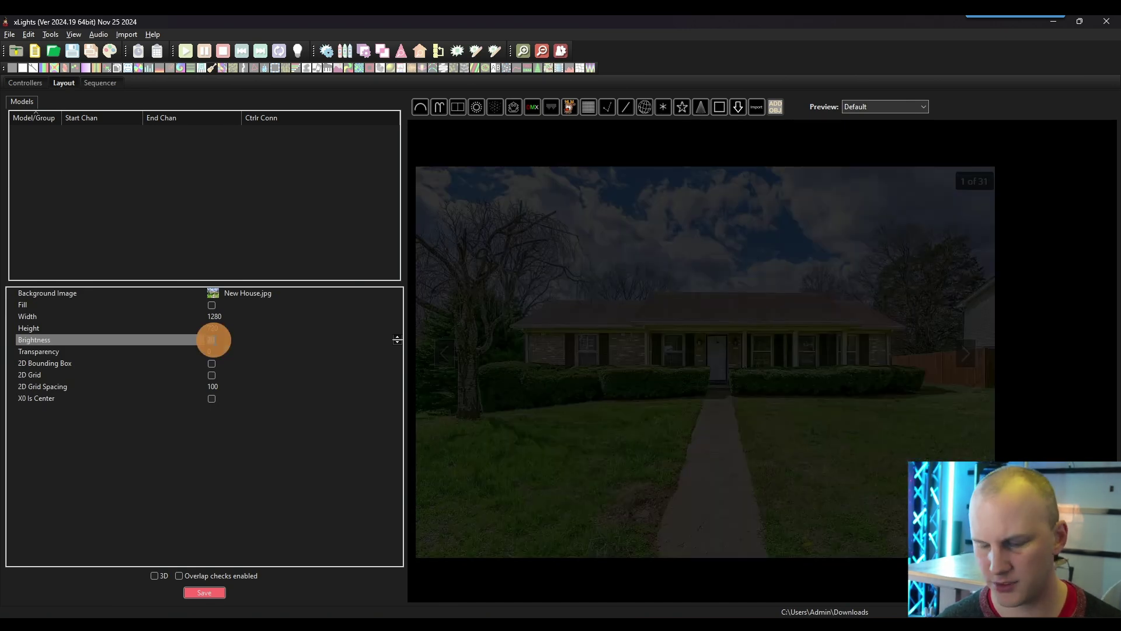
{"action": "key", "text": "Return"}
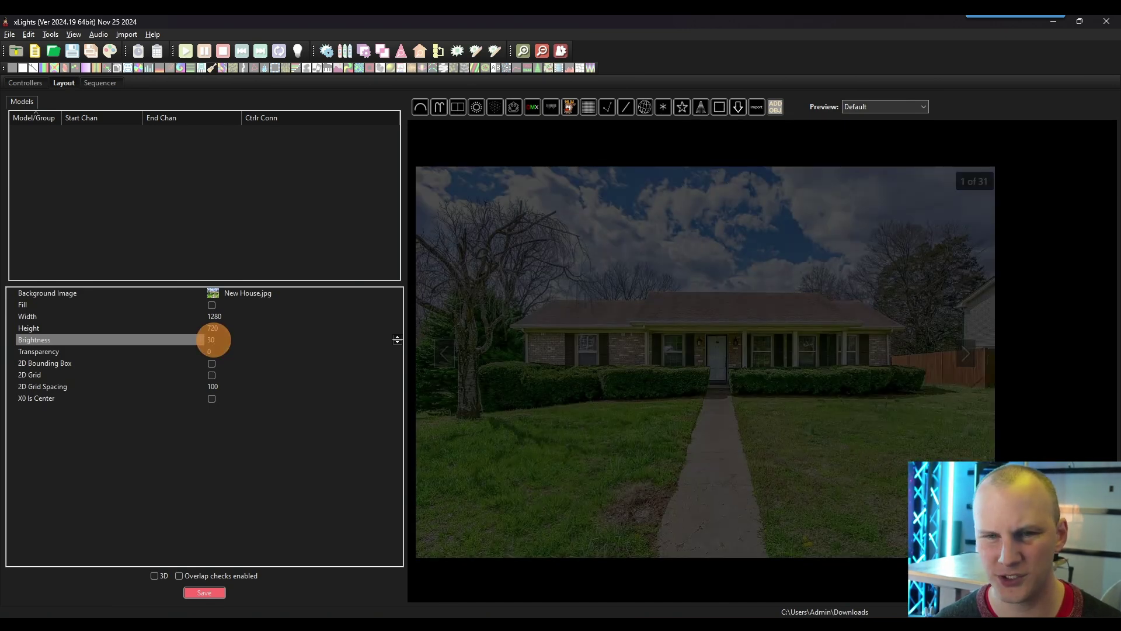
{"action": "left_click", "coordinate": [667, 313]}
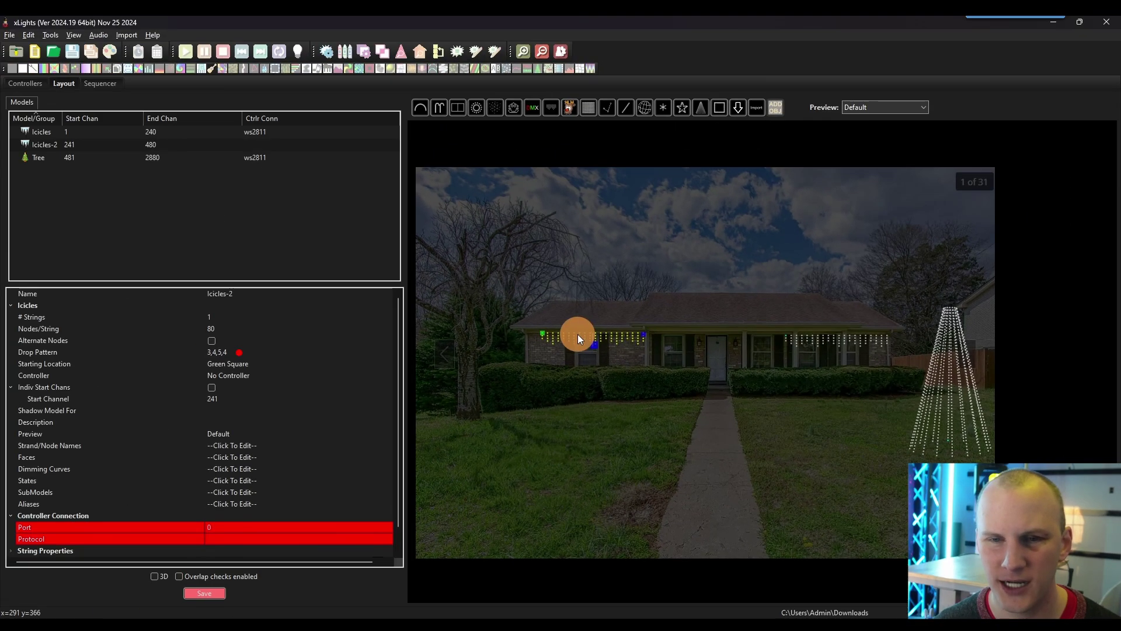
Check the Icicles-2 Drop Pattern value, then move to the Tree model's properties.
{"action": "left_click", "coordinate": [283, 333]}
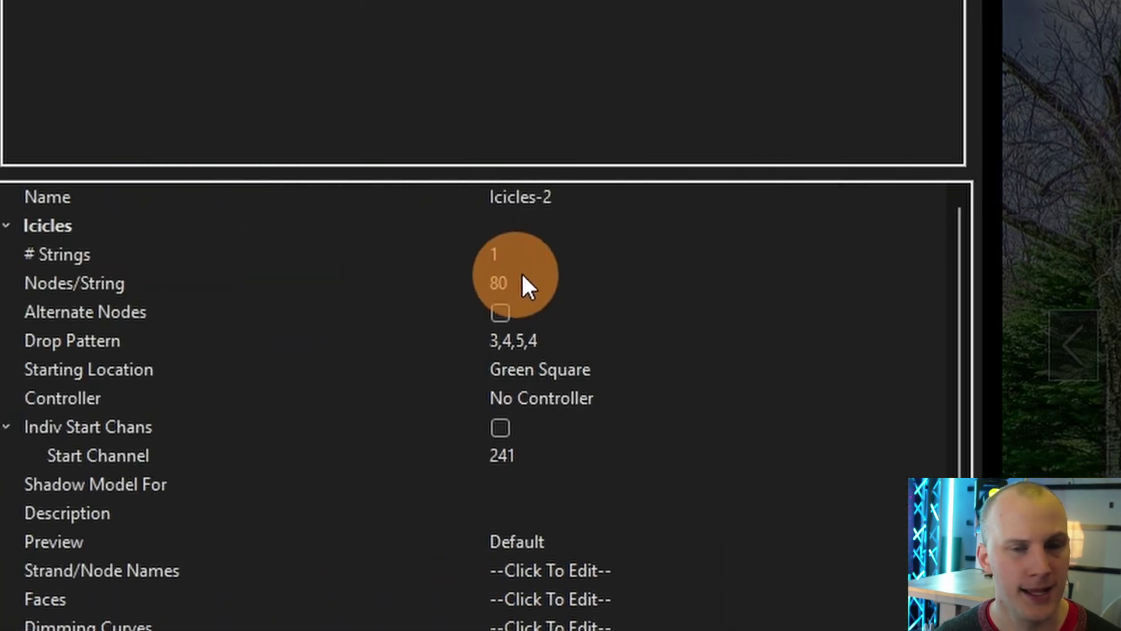
{"action": "mouse_move", "coordinate": [366, 298]}
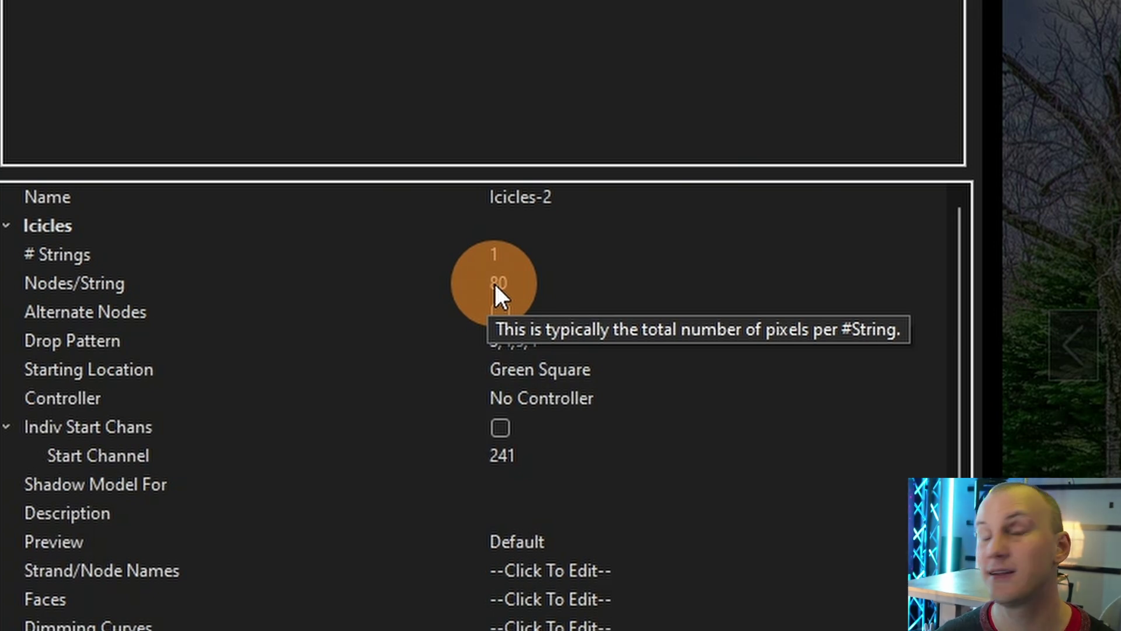
{"action": "key", "text": "Down"}
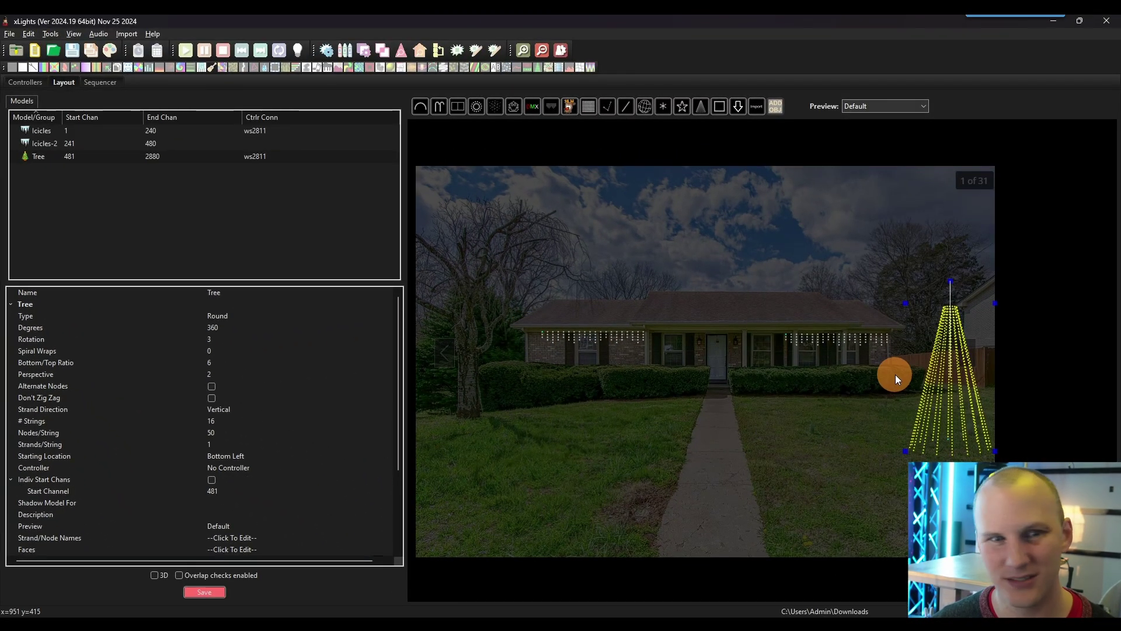
Change the Tree model's Degrees to 180 and deselect it.
{"action": "mouse_move", "coordinate": [276, 429]}
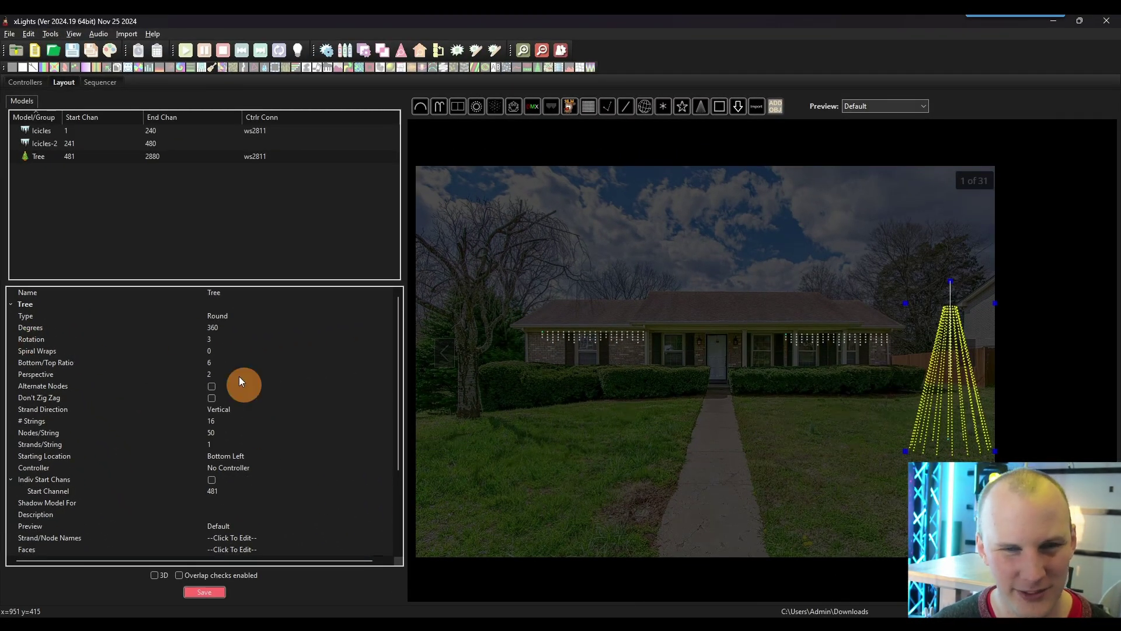
{"action": "left_click", "coordinate": [213, 327]}
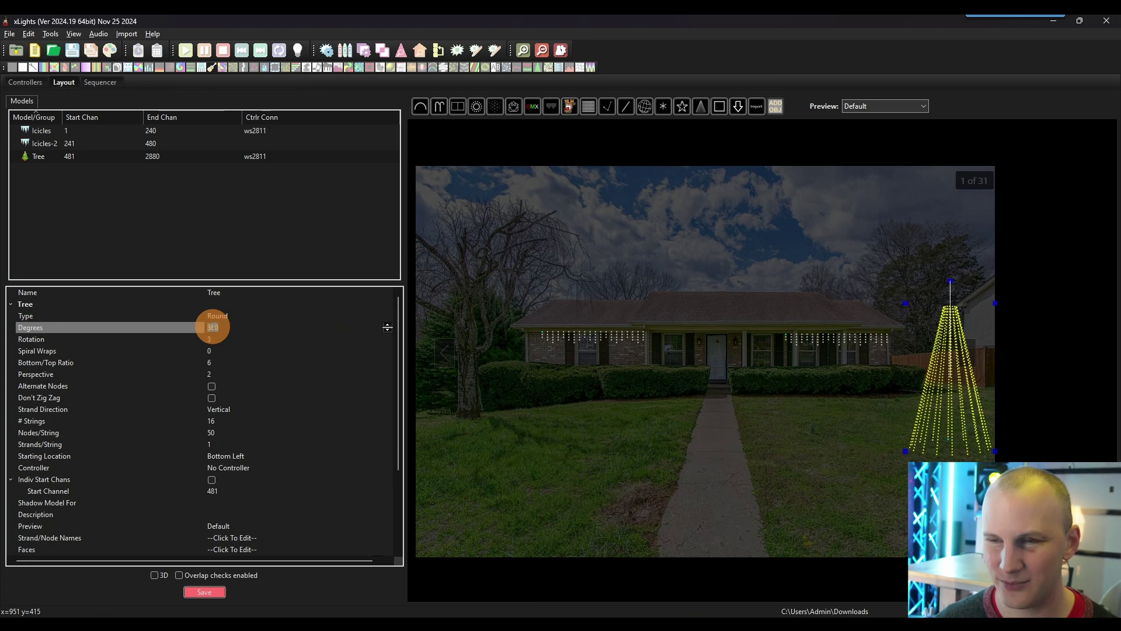
{"action": "key", "text": "Return"}
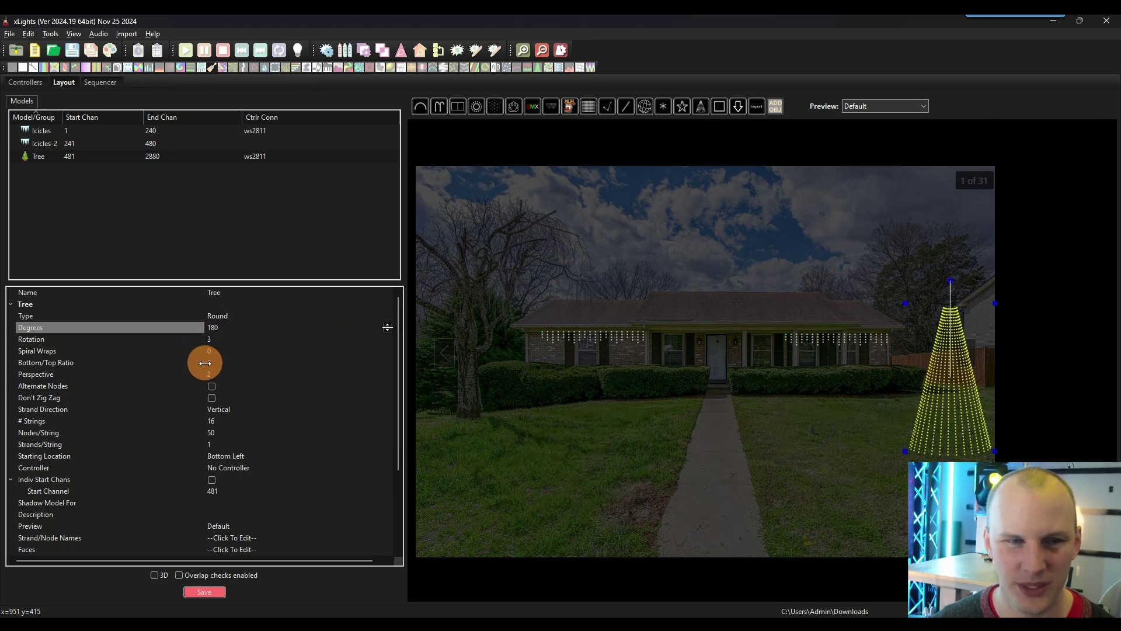
{"action": "mouse_move", "coordinate": [195, 424]}
{"action": "mouse_move", "coordinate": [228, 432]}
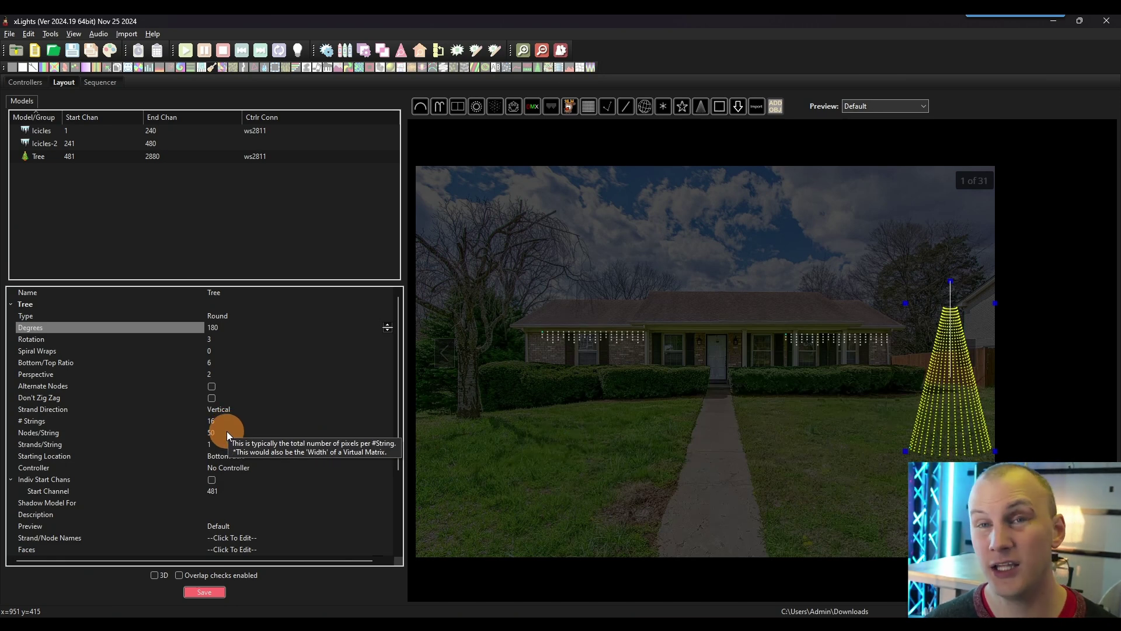
{"action": "left_click", "coordinate": [765, 460]}
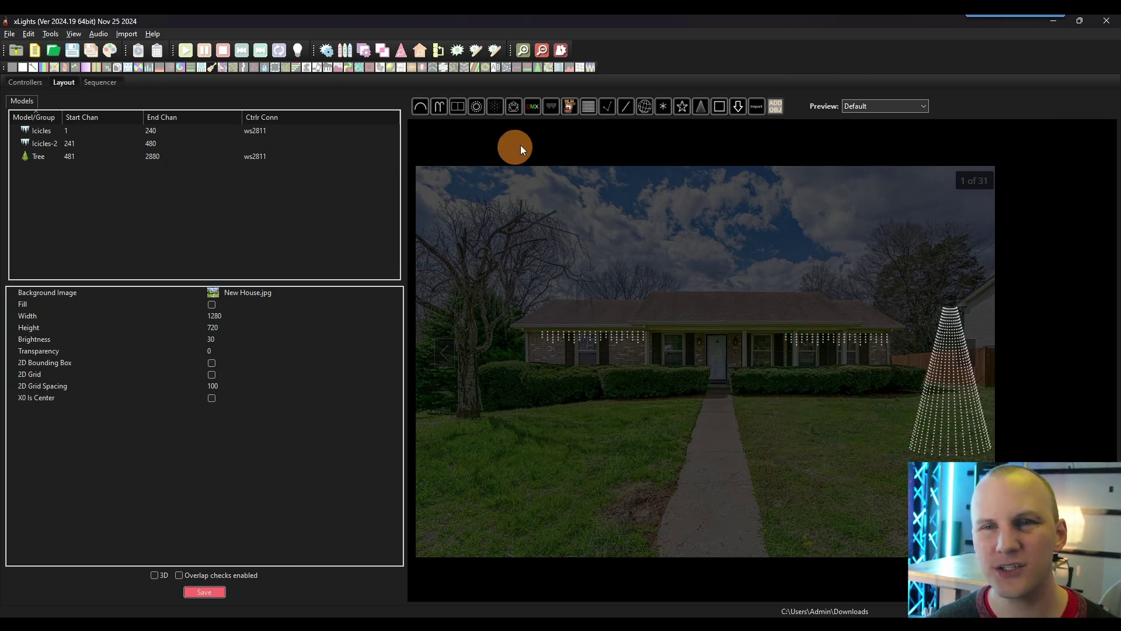
Draw a Window Frame over the left front window, paste a copy, and delete the extra Window Frame-3.
{"action": "left_click", "coordinate": [720, 110]}
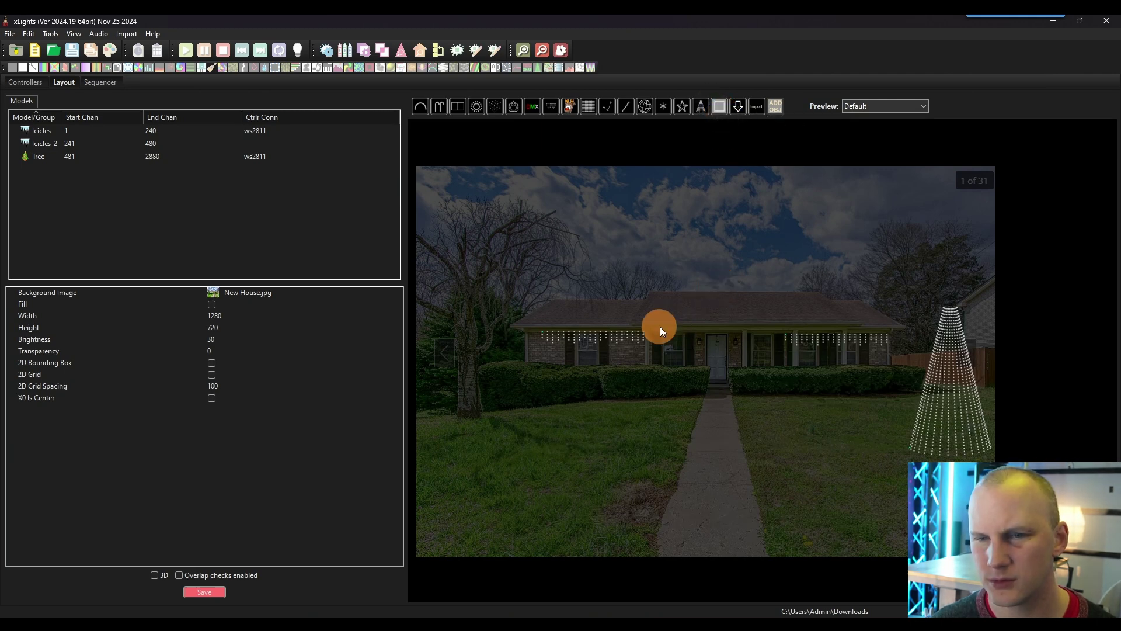
{"action": "left_click_drag", "start_coordinate": [660, 327], "coordinate": [690, 372]}
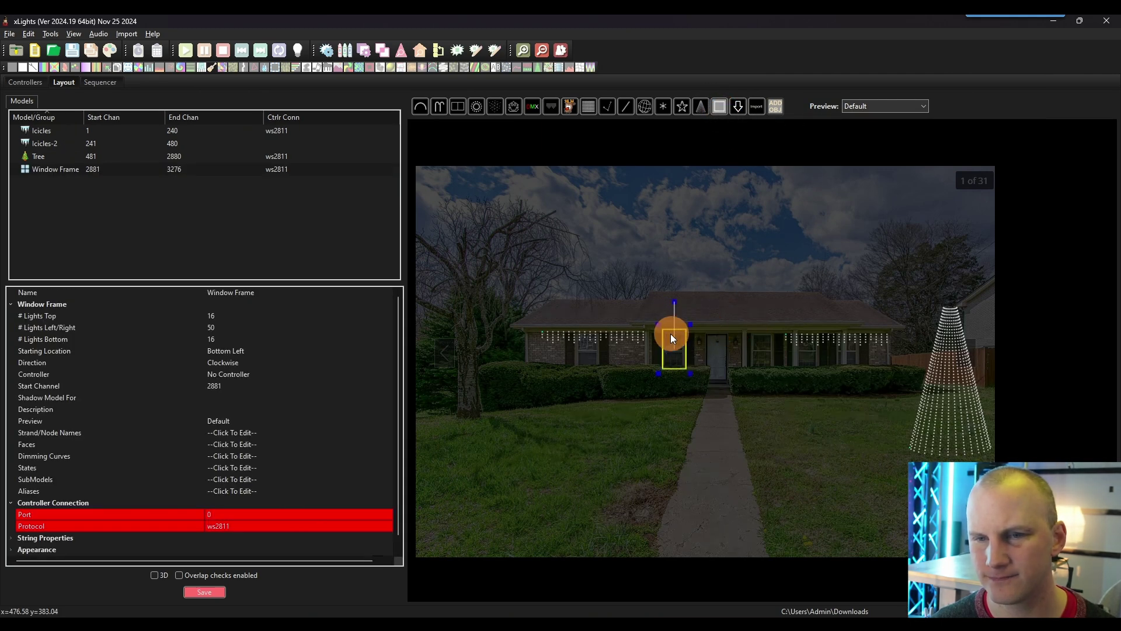
{"action": "key", "text": "ctrl+v"}
{"action": "key", "text": "ctrl+v"}
{"action": "left_click_drag", "start_coordinate": [689, 339], "coordinate": [710, 341]}
{"action": "left_click", "coordinate": [703, 328]}
{"action": "left_click", "coordinate": [703, 333]}
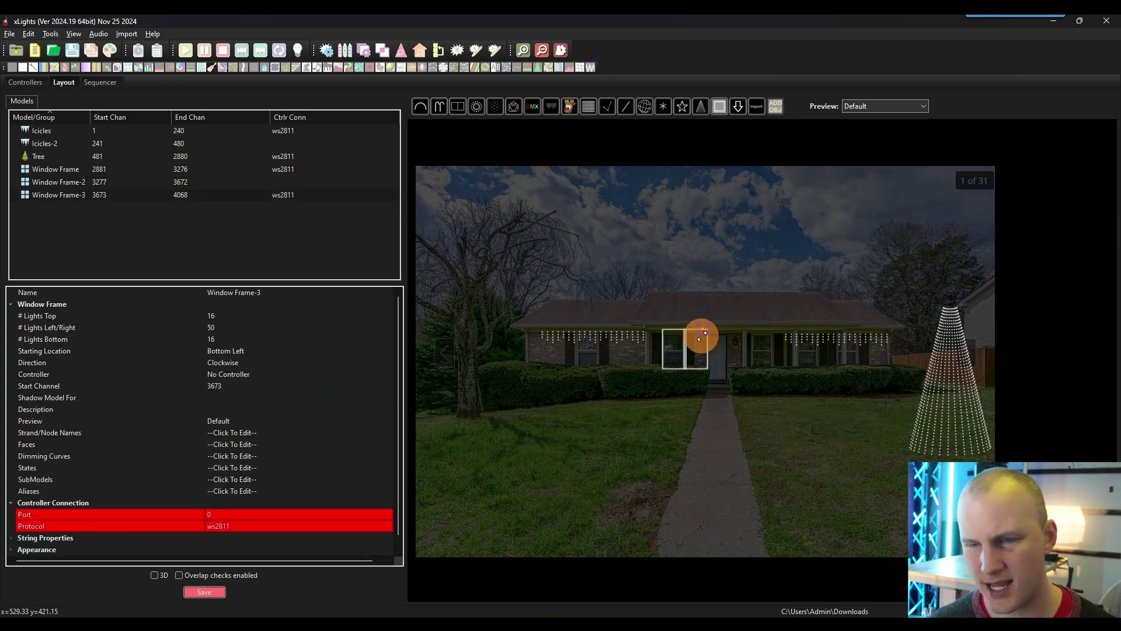
{"action": "key", "text": "Delete"}
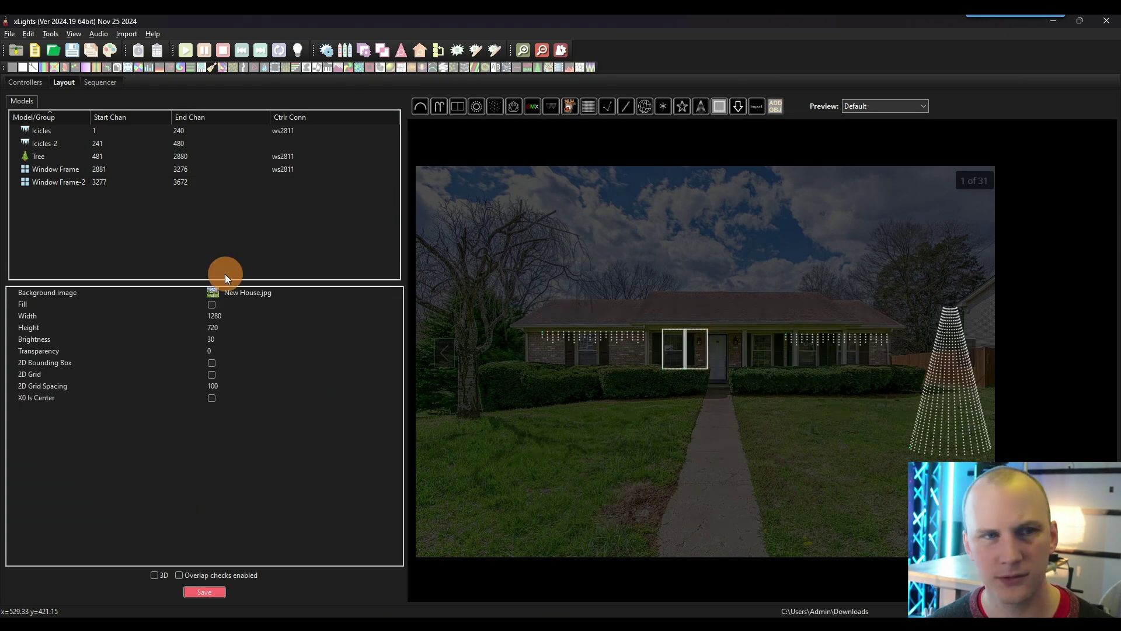
Move Window Frame-2 onto the right front window.
{"action": "left_click", "coordinate": [58, 182]}
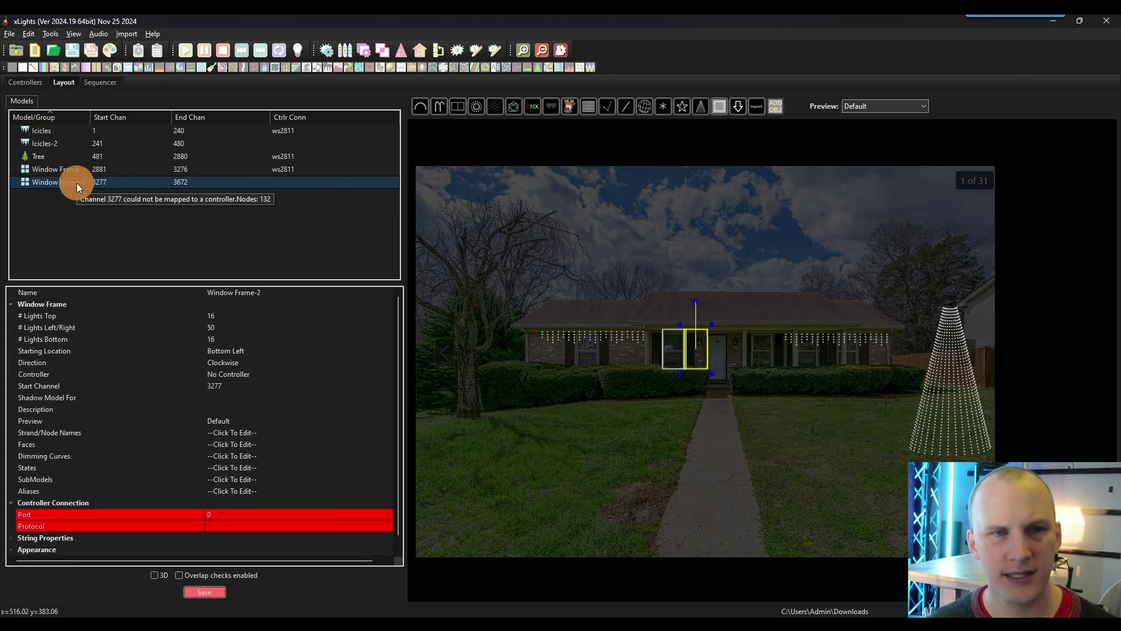
{"action": "left_click", "coordinate": [700, 345]}
{"action": "left_click", "coordinate": [713, 347]}
{"action": "left_click", "coordinate": [452, 190]}
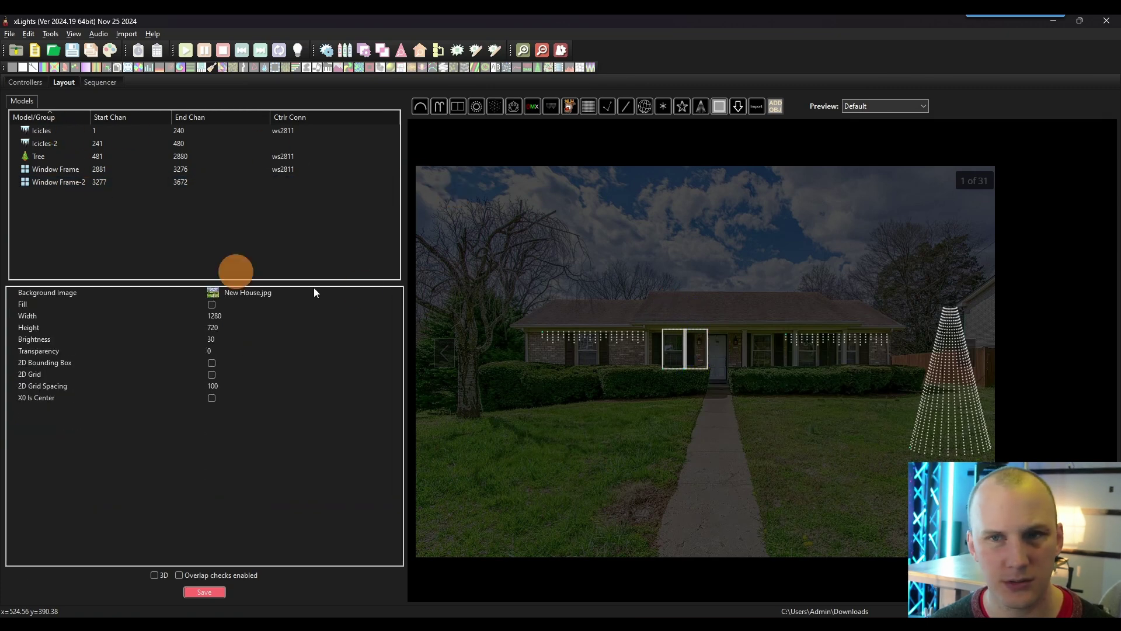
{"action": "left_click", "coordinate": [719, 107]}
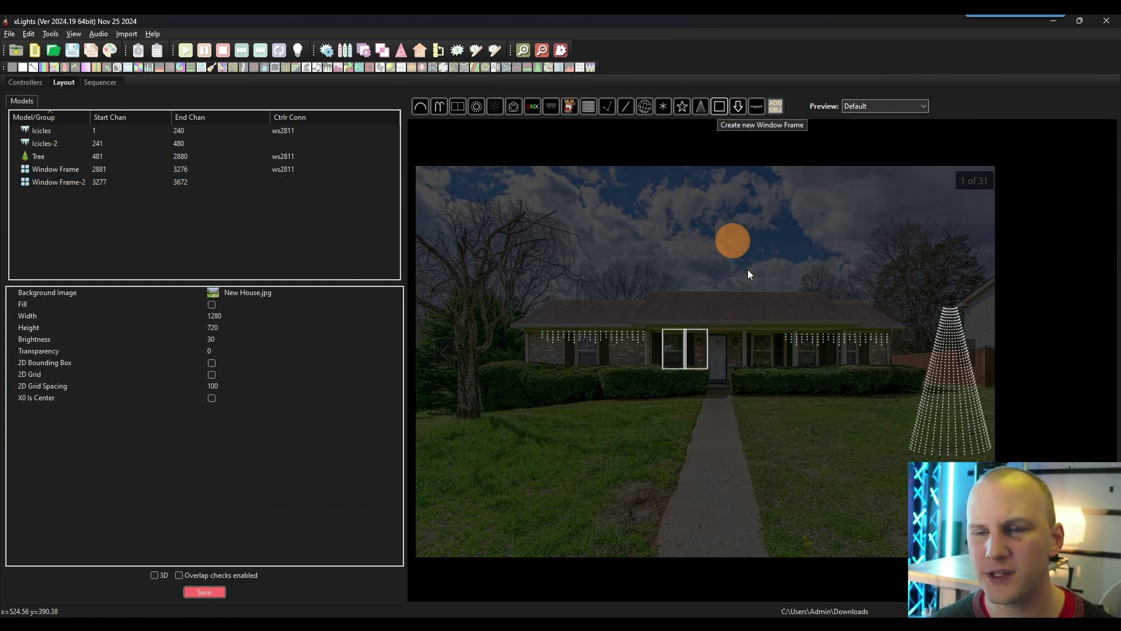
{"action": "left_click_drag", "start_coordinate": [706, 344], "coordinate": [767, 347]}
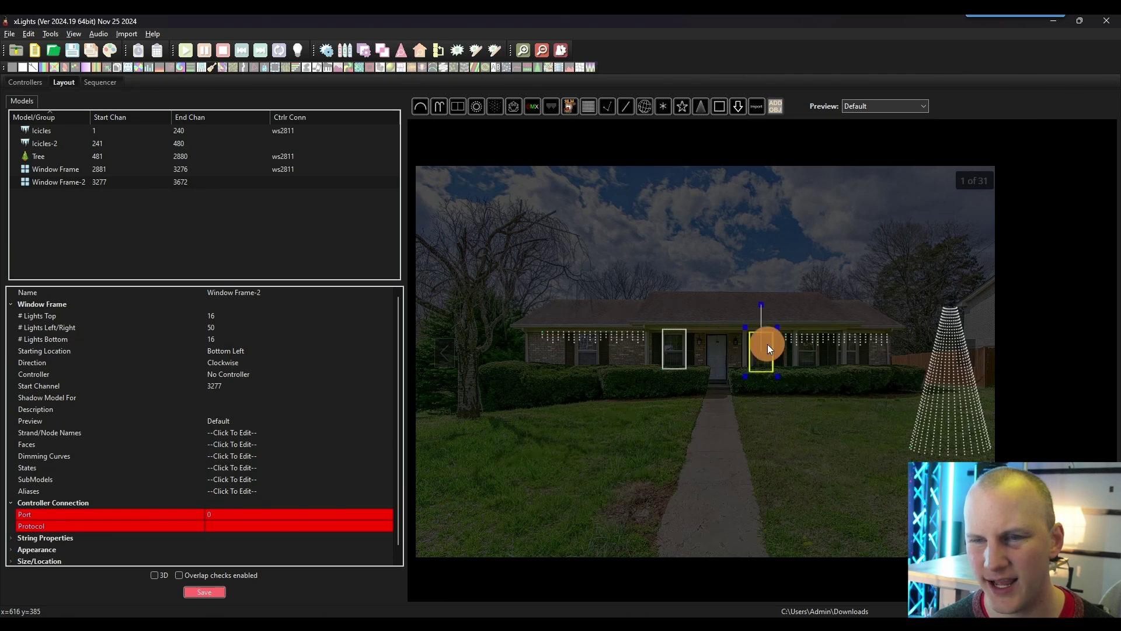
{"action": "left_click", "coordinate": [660, 342]}
{"action": "left_click", "coordinate": [665, 340]}
{"action": "left_click", "coordinate": [662, 338]}
{"action": "left_click", "coordinate": [664, 333]}
{"action": "left_click", "coordinate": [666, 328]}
{"action": "left_click", "coordinate": [669, 333]}
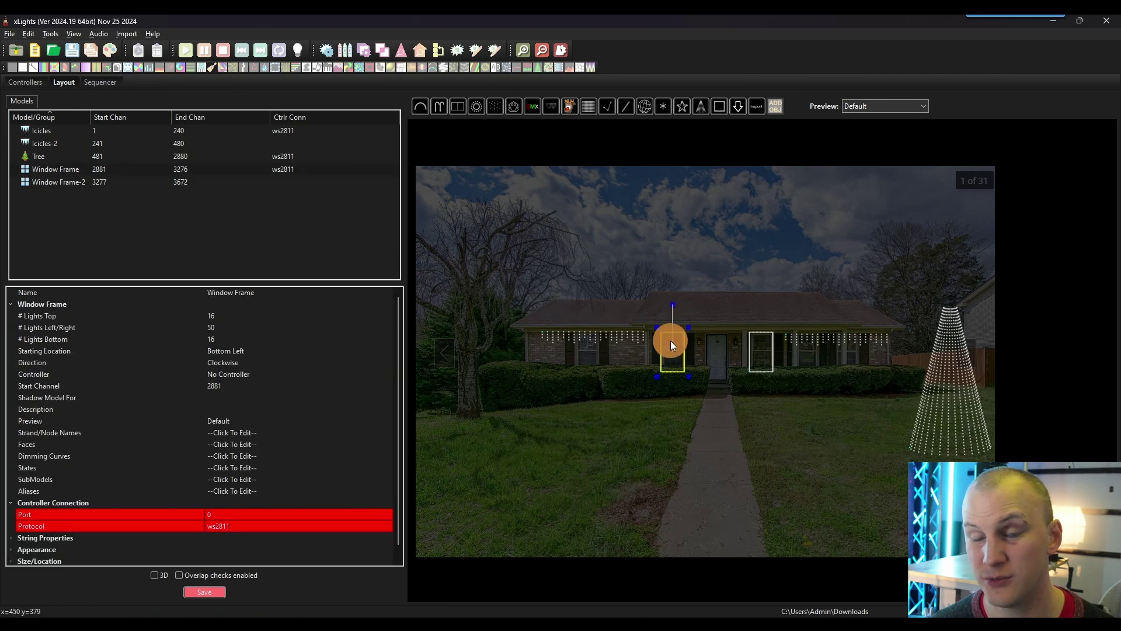
{"action": "left_click", "coordinate": [747, 247]}
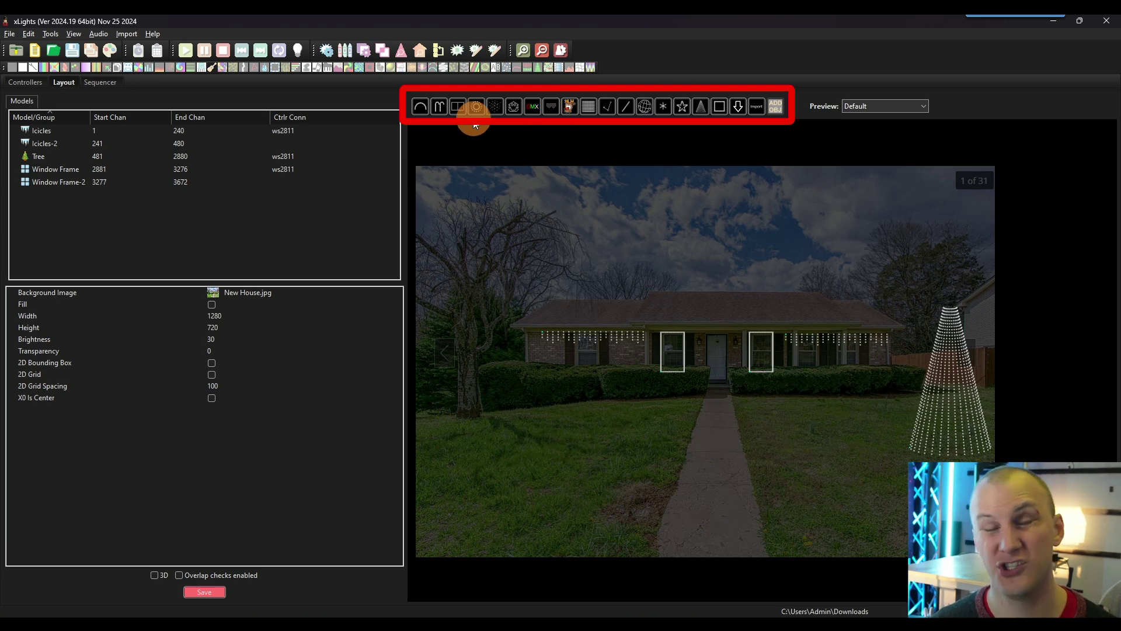
Place a downloadable model on the layout canvas to start the model download.
{"action": "left_click", "coordinate": [717, 260]}
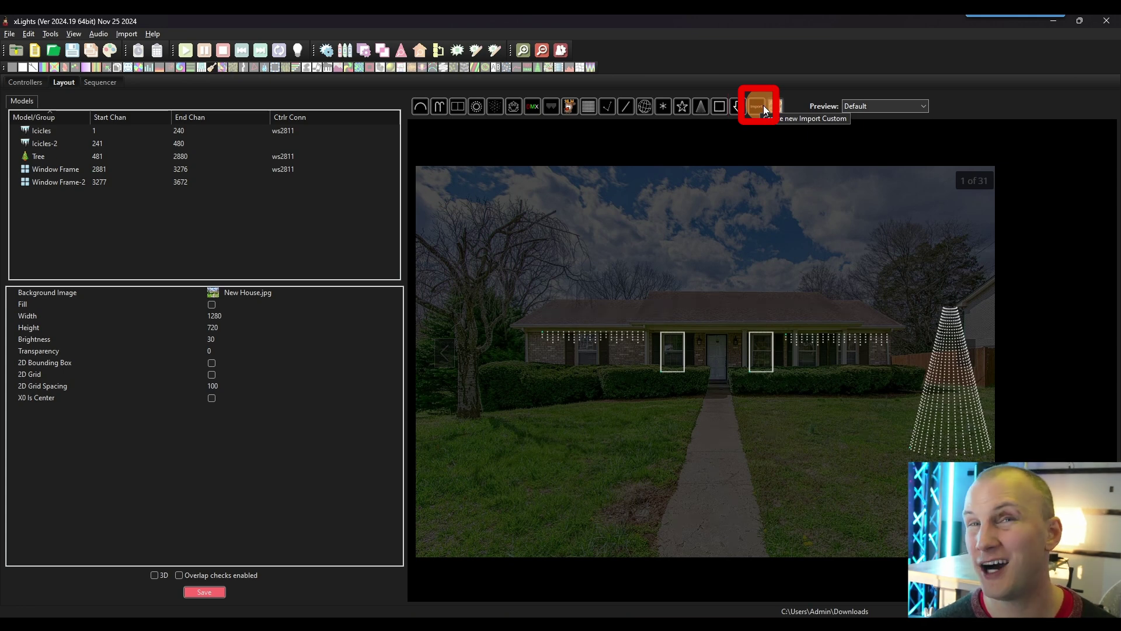
{"action": "left_click", "coordinate": [756, 106]}
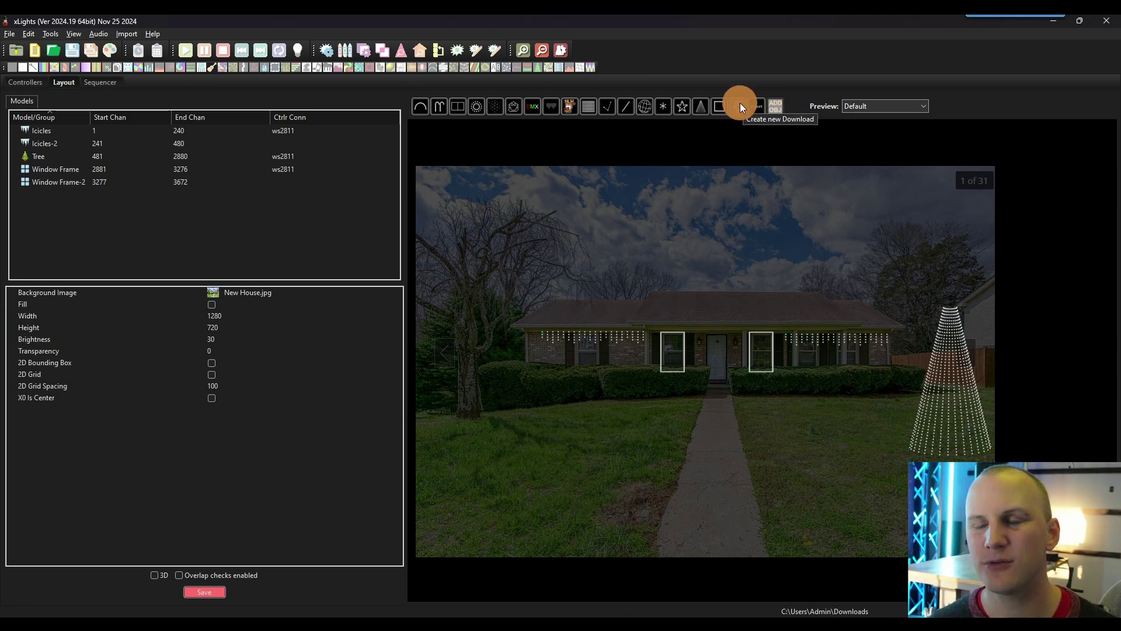
{"action": "left_click", "coordinate": [676, 218]}
{"action": "left_click", "coordinate": [728, 253]}
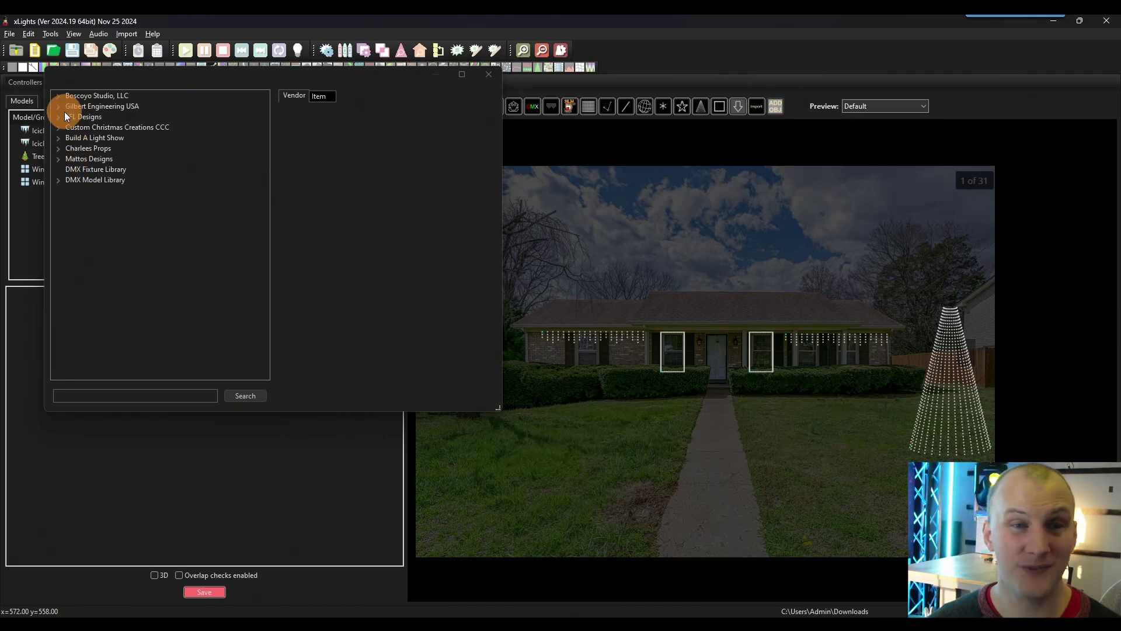
Insert the Boscoyo DayCor ChromaHat with Matrix prop, accepting aliases from the base model.
{"action": "left_click", "coordinate": [58, 96]}
{"action": "left_click", "coordinate": [91, 150]}
{"action": "left_click", "coordinate": [132, 158]}
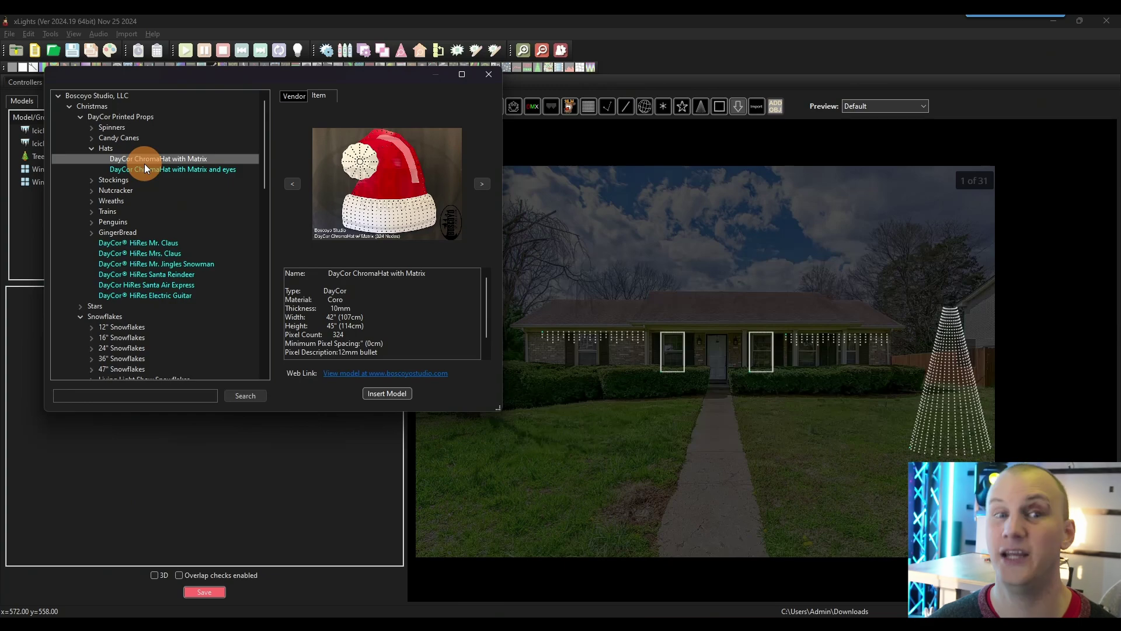
{"action": "left_click", "coordinate": [390, 393]}
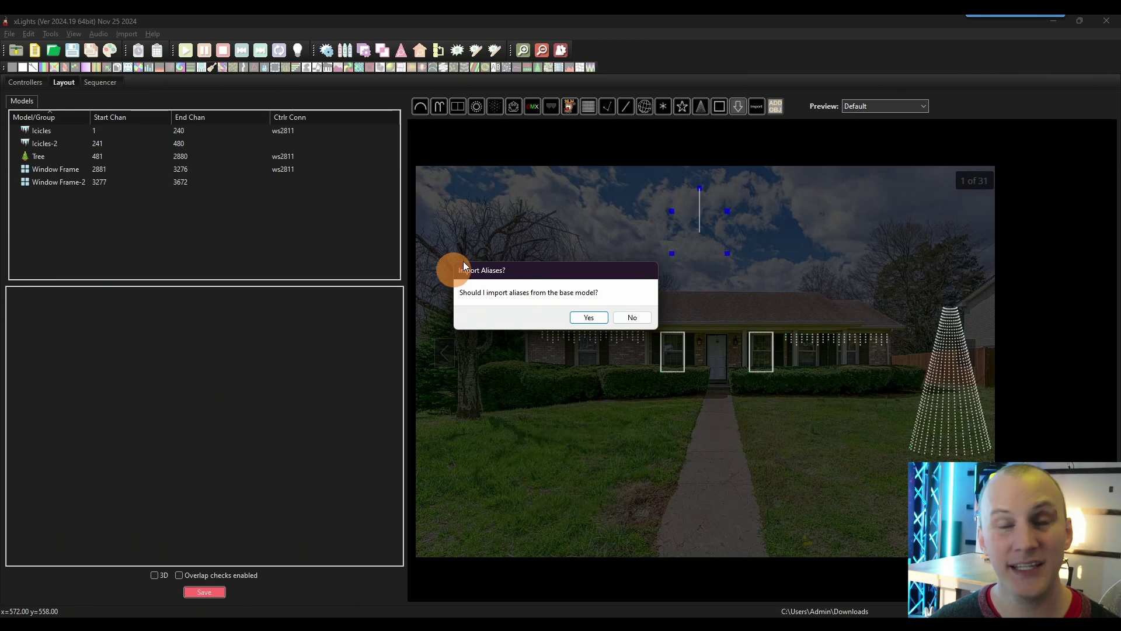
{"action": "left_click", "coordinate": [587, 317]}
Drag the hat prop onto the left tree's top and save the layout.
{"action": "left_click_drag", "start_coordinate": [718, 202], "coordinate": [461, 295]}
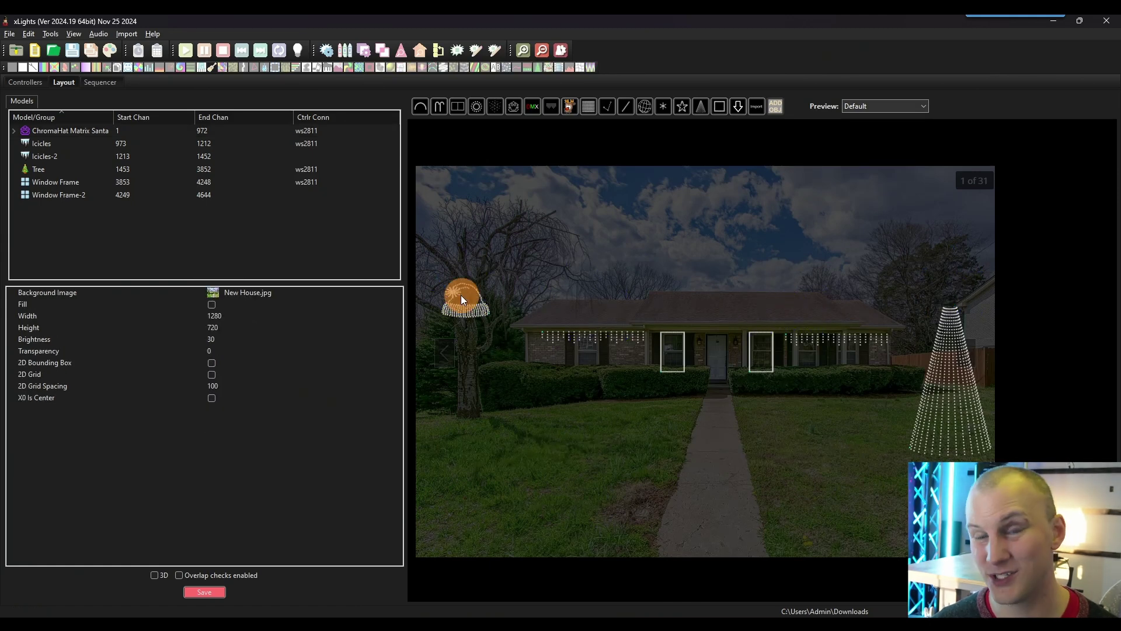
{"action": "left_click", "coordinate": [464, 302]}
{"action": "left_click", "coordinate": [513, 338]}
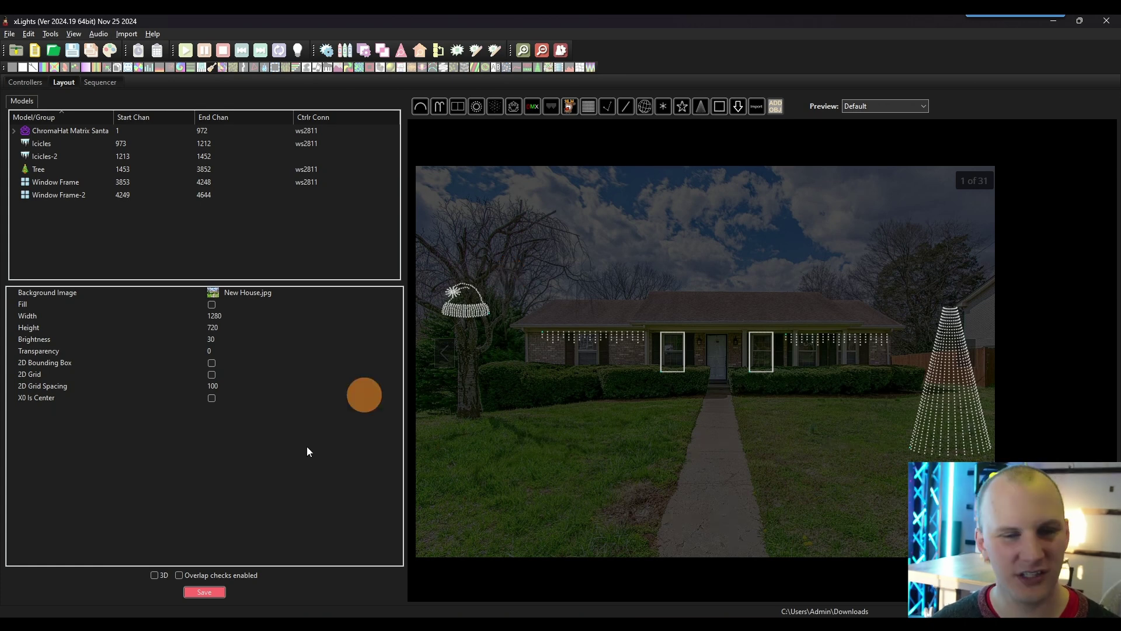
{"action": "left_click", "coordinate": [218, 591]}
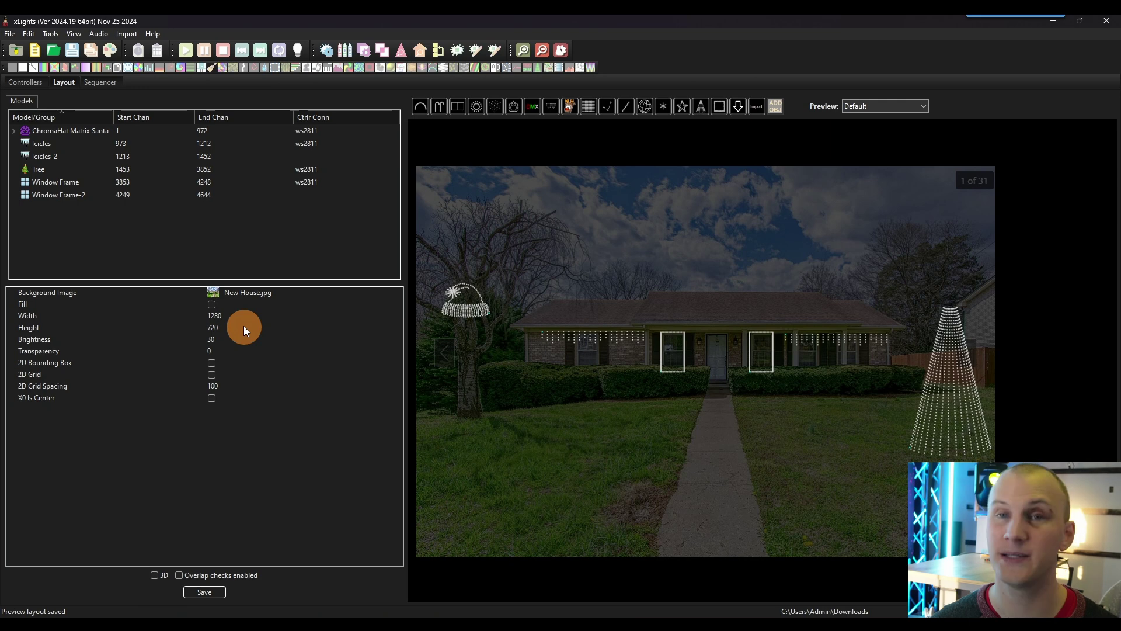
In the Sequencer, start a new Musical Sequence without choosing an audio file.
{"action": "left_click", "coordinate": [93, 82]}
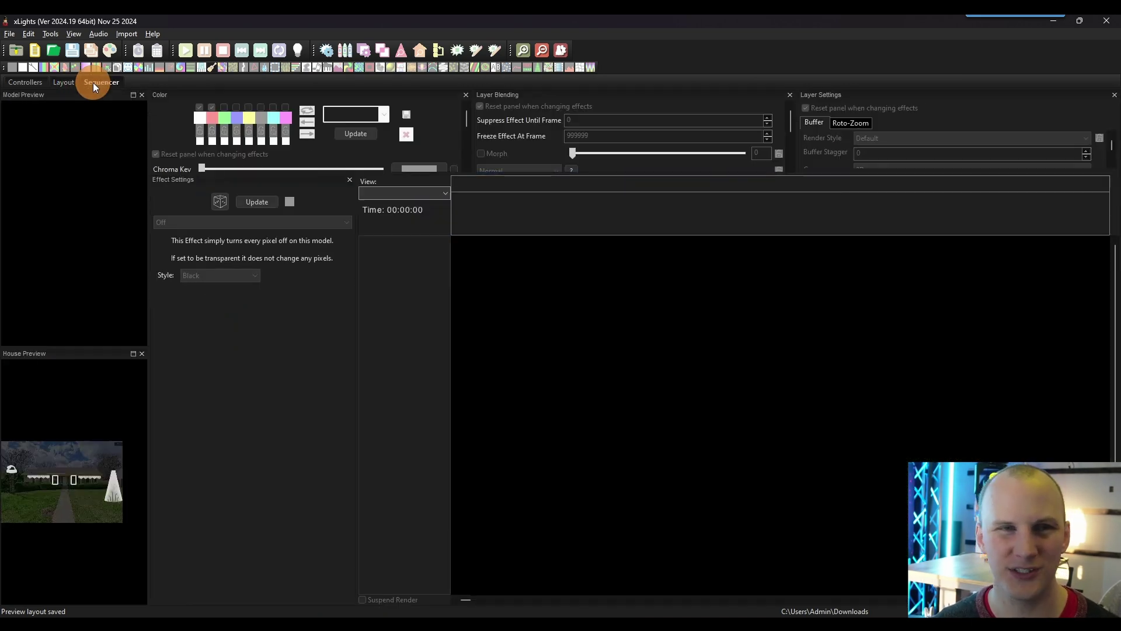
{"action": "left_click", "coordinate": [33, 49]}
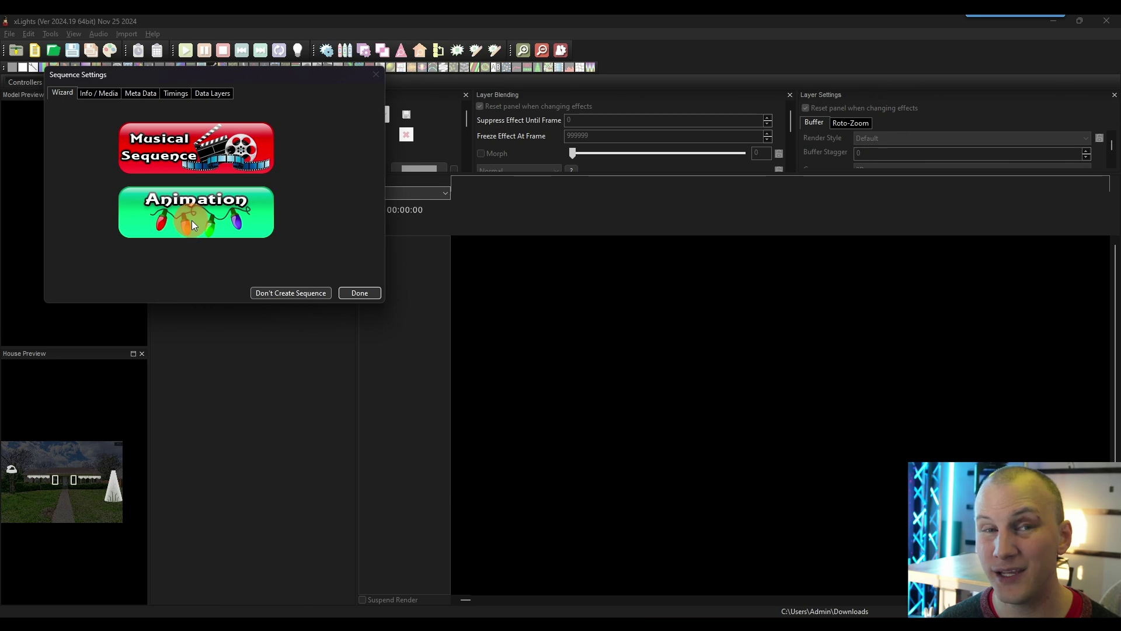
{"action": "left_click", "coordinate": [176, 148]}
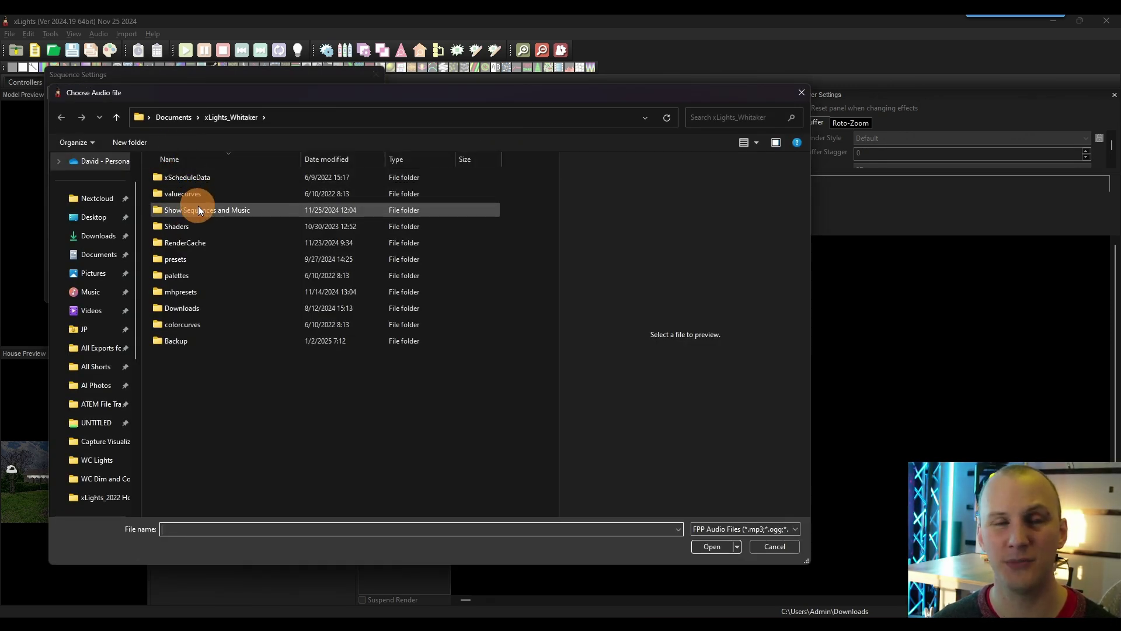
{"action": "key", "text": "Escape"}
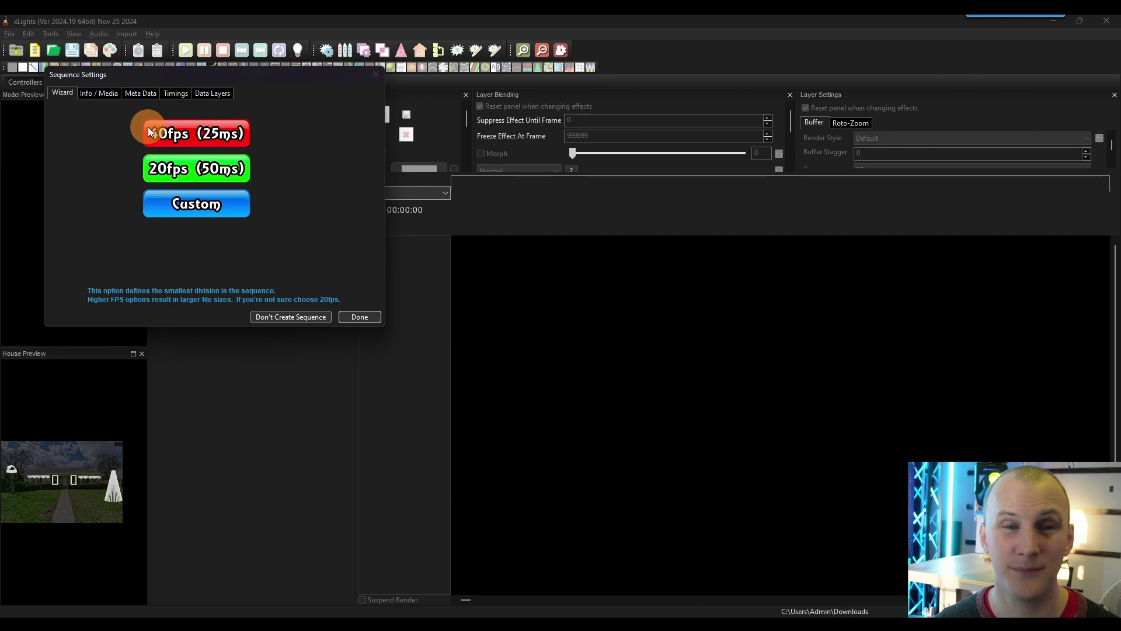
Create the sequence at 40fps (25ms) with Quick Start for all models, accepting the missing-media warning.
{"action": "left_click", "coordinate": [198, 134]}
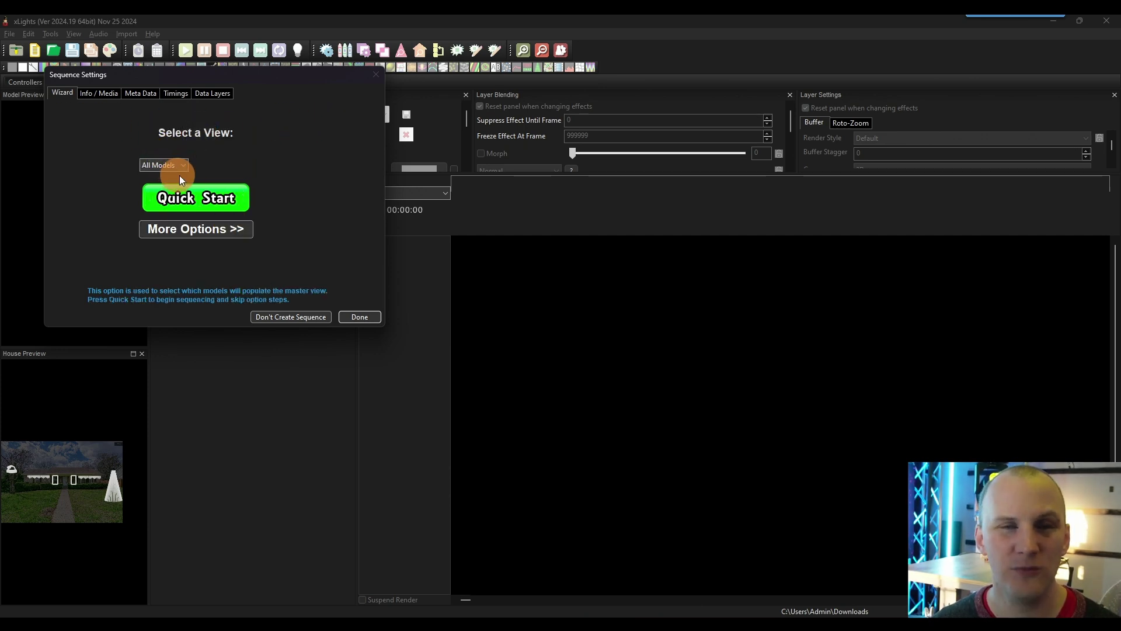
{"action": "left_click", "coordinate": [207, 198]}
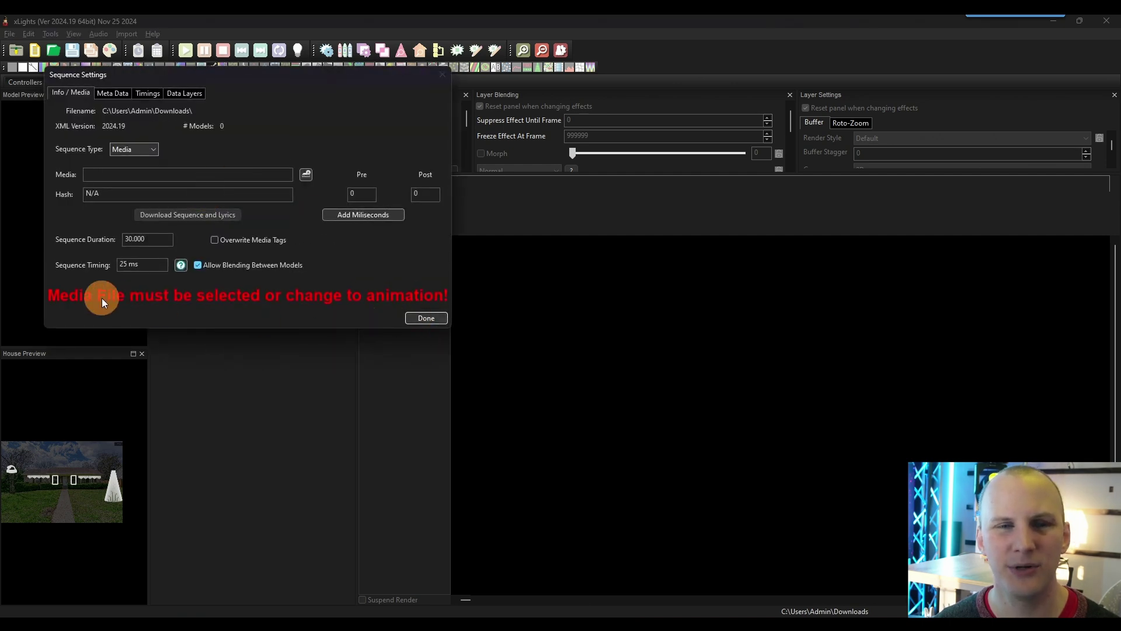
{"action": "left_click", "coordinate": [426, 318]}
{"action": "left_click", "coordinate": [635, 318]}
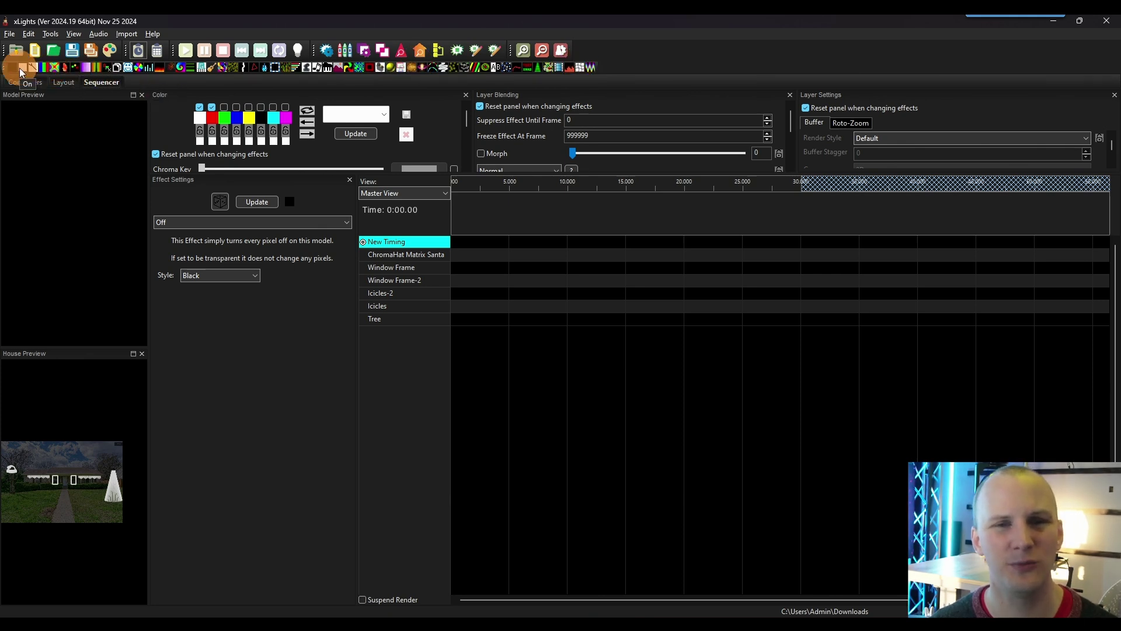
Place a white On effect at 0 s on the ChromaHat Matrix Santa row and widen the previews.
{"action": "left_click_drag", "start_coordinate": [21, 70], "coordinate": [611, 255]}
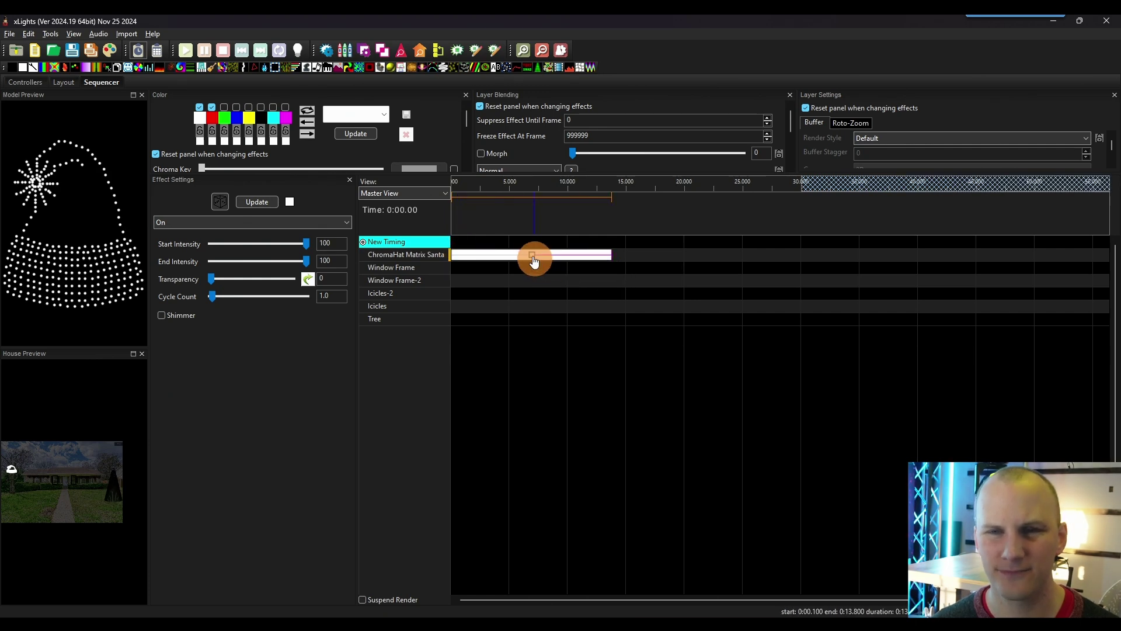
{"action": "left_click_drag", "start_coordinate": [531, 257], "coordinate": [498, 252]}
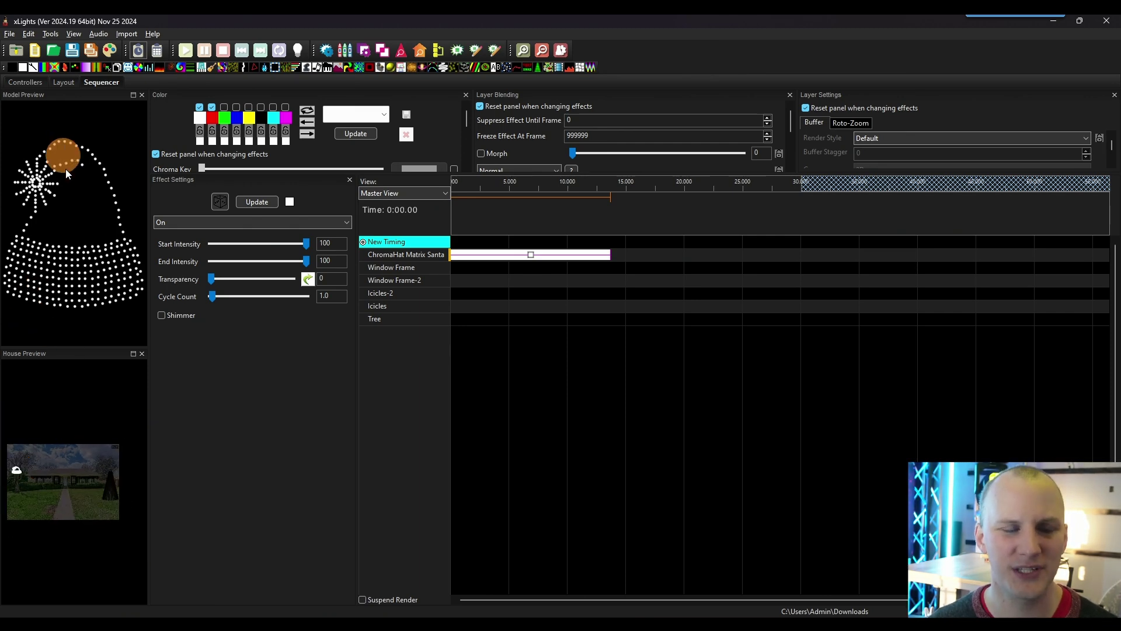
{"action": "left_click_drag", "start_coordinate": [149, 325], "coordinate": [430, 358]}
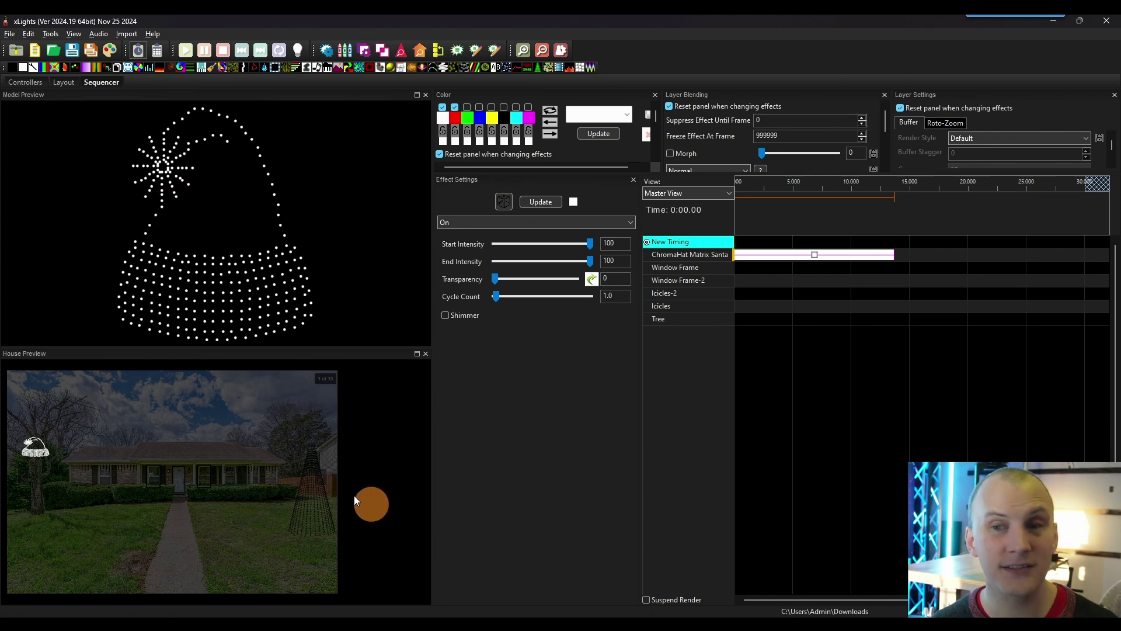
Recolour the ChromaHat On effect to red only in its palette, then delete it.
{"action": "left_click", "coordinate": [442, 107]}
{"action": "left_click", "coordinate": [468, 107]}
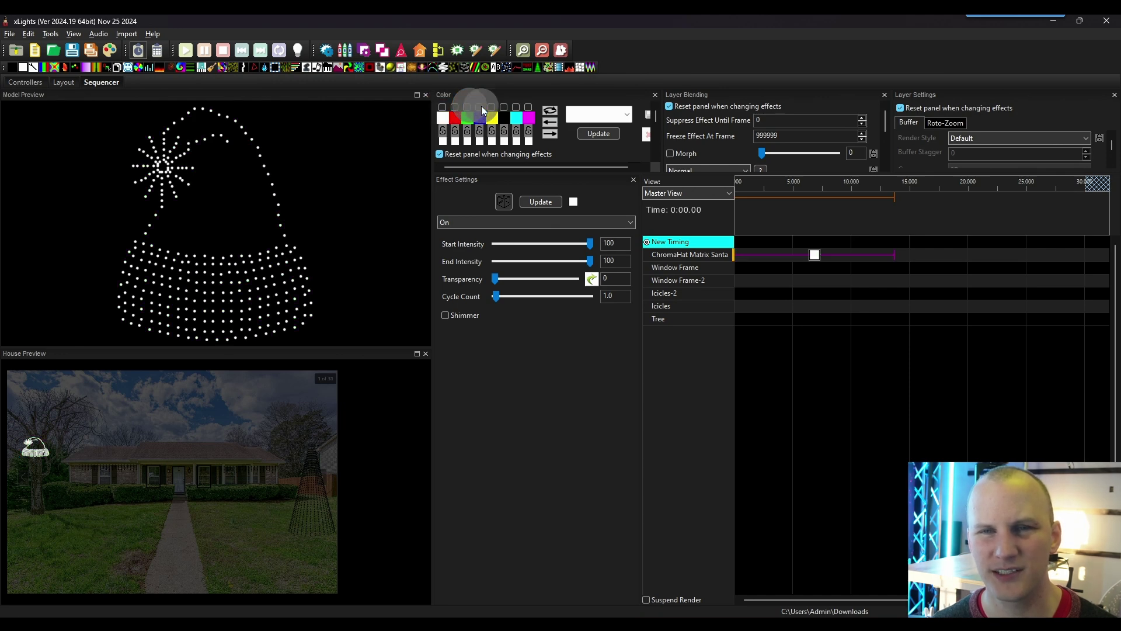
{"action": "left_click", "coordinate": [479, 107]}
{"action": "left_click", "coordinate": [479, 107]}
{"action": "left_click", "coordinate": [454, 107]}
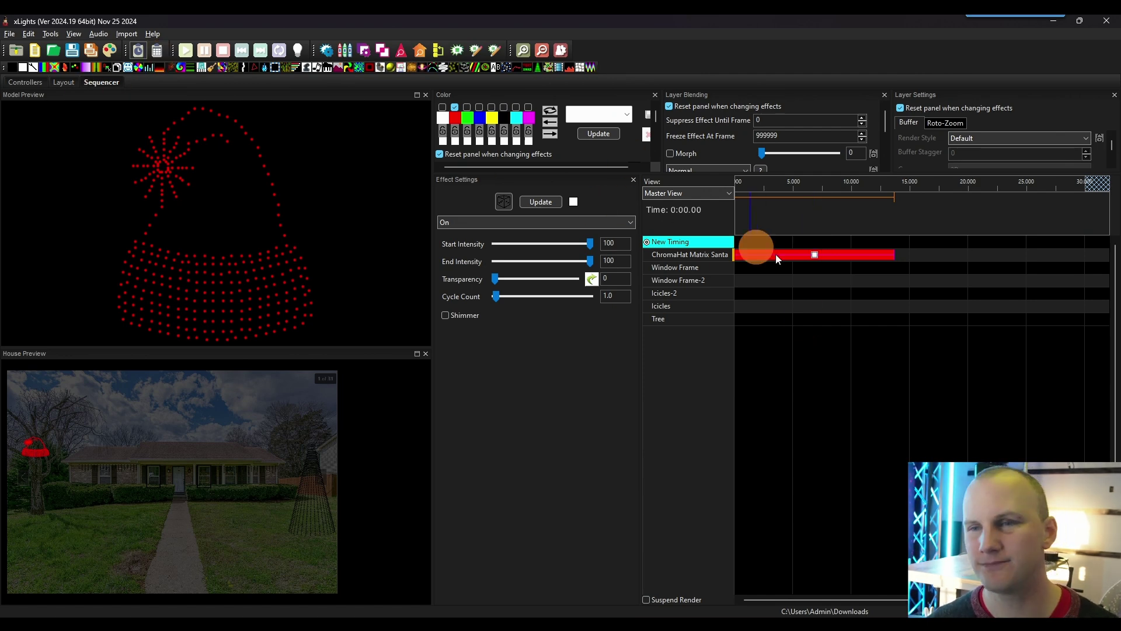
{"action": "key", "text": "Delete"}
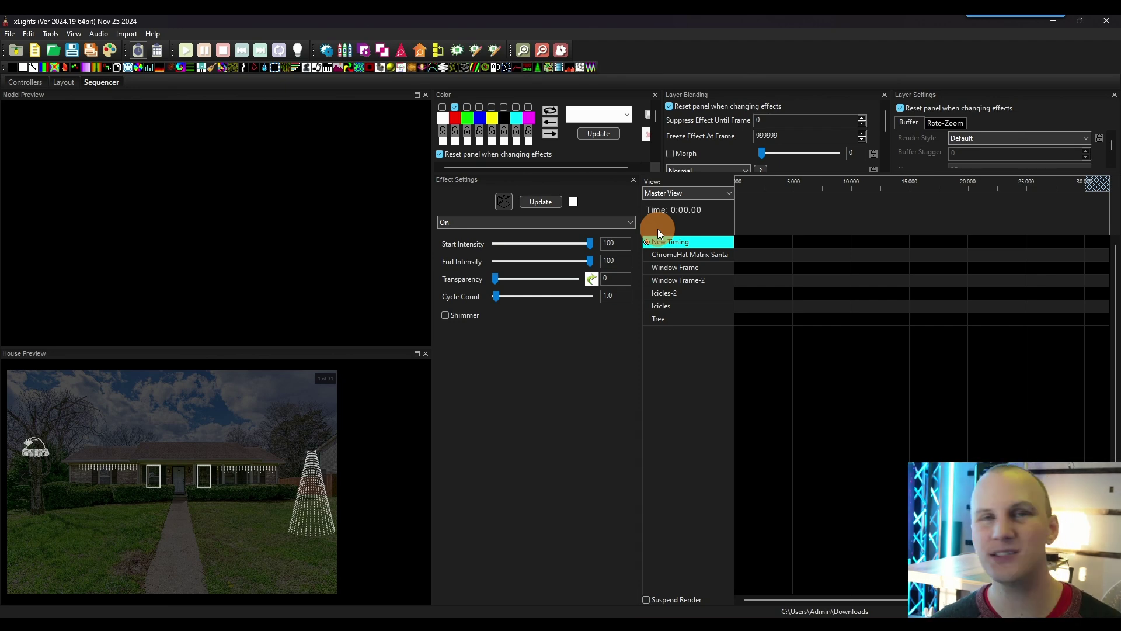
On the Layout tab, group Window Frame and Window Frame-2 into a new group named 'Windows'.
{"action": "left_click", "coordinate": [65, 82]}
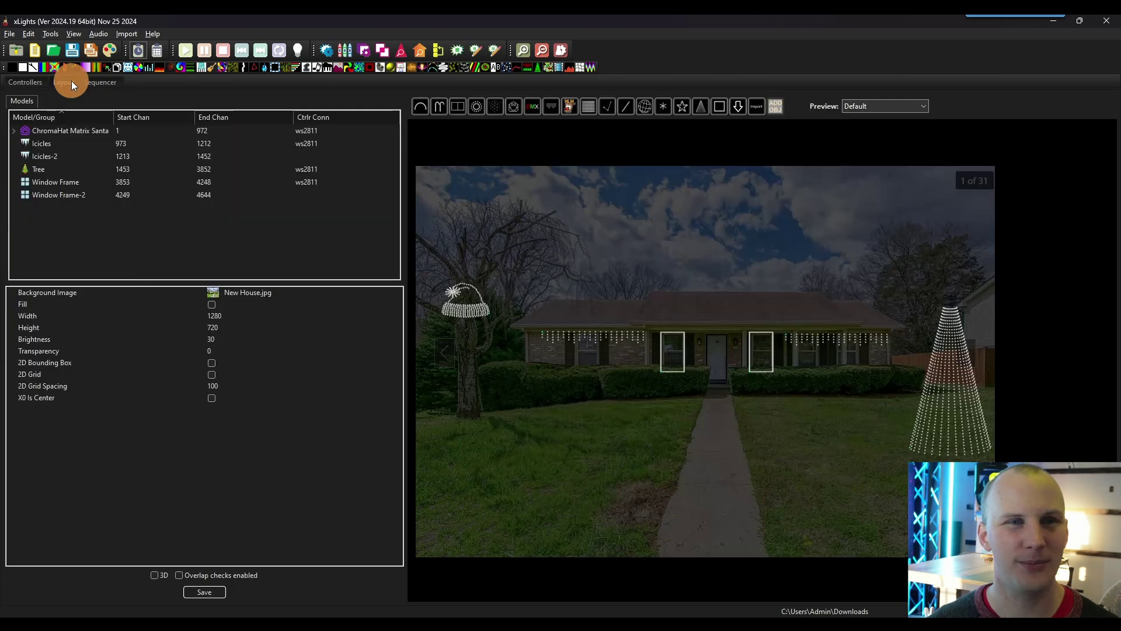
{"action": "left_click", "coordinate": [71, 180]}
{"action": "left_click", "coordinate": [74, 195], "text": "ctrl"}
{"action": "right_click", "coordinate": [74, 195]}
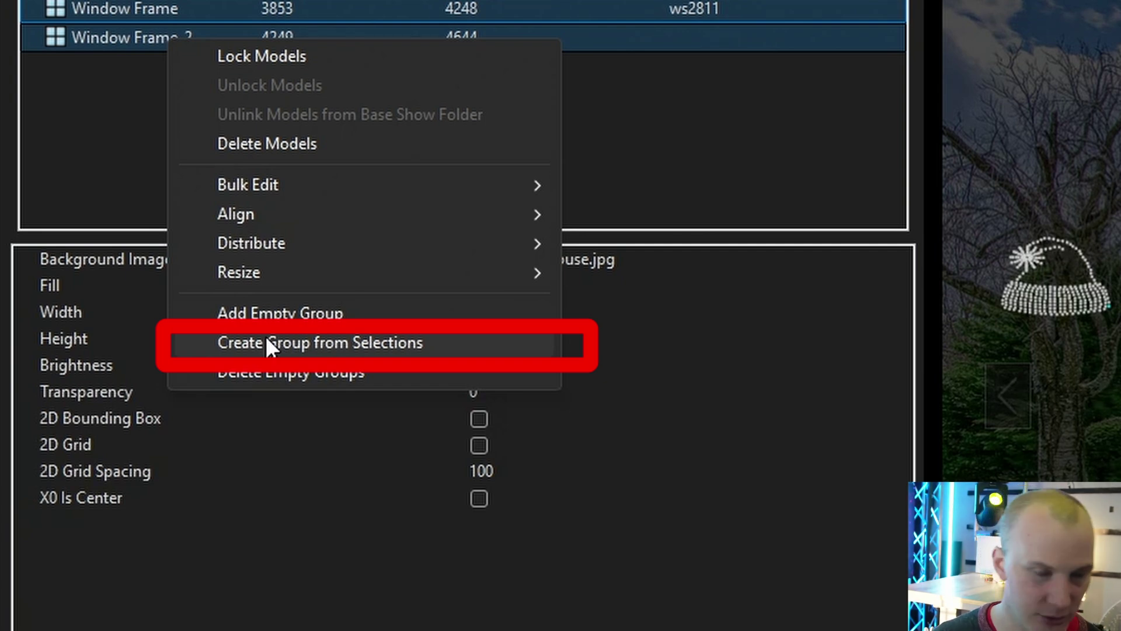
{"action": "left_click", "coordinate": [269, 343]}
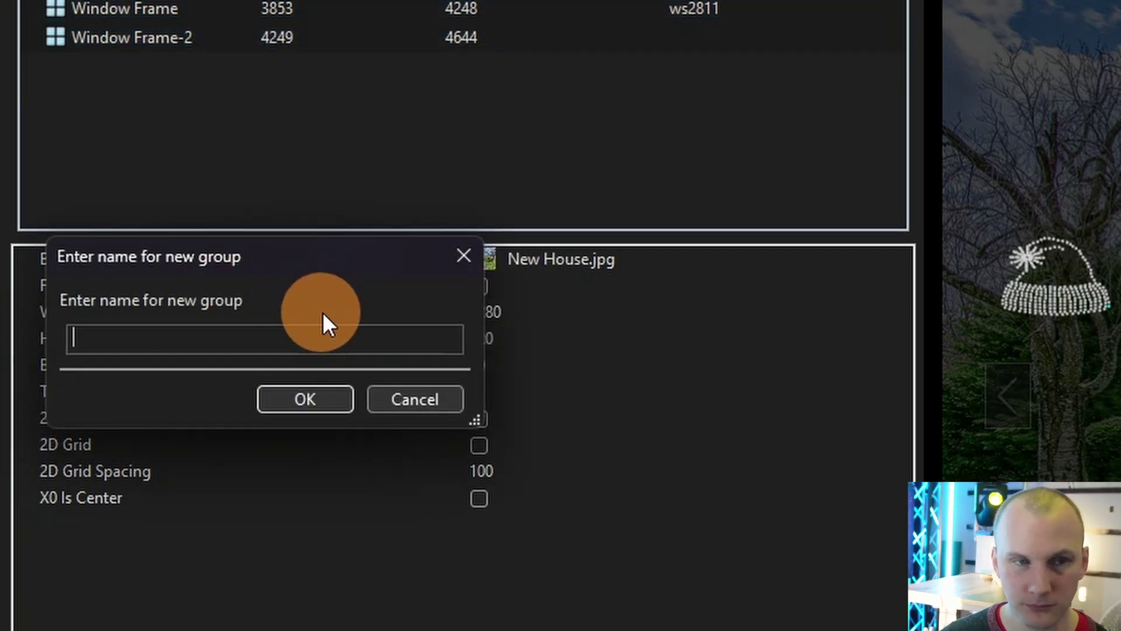
{"action": "type", "text": "Window"}
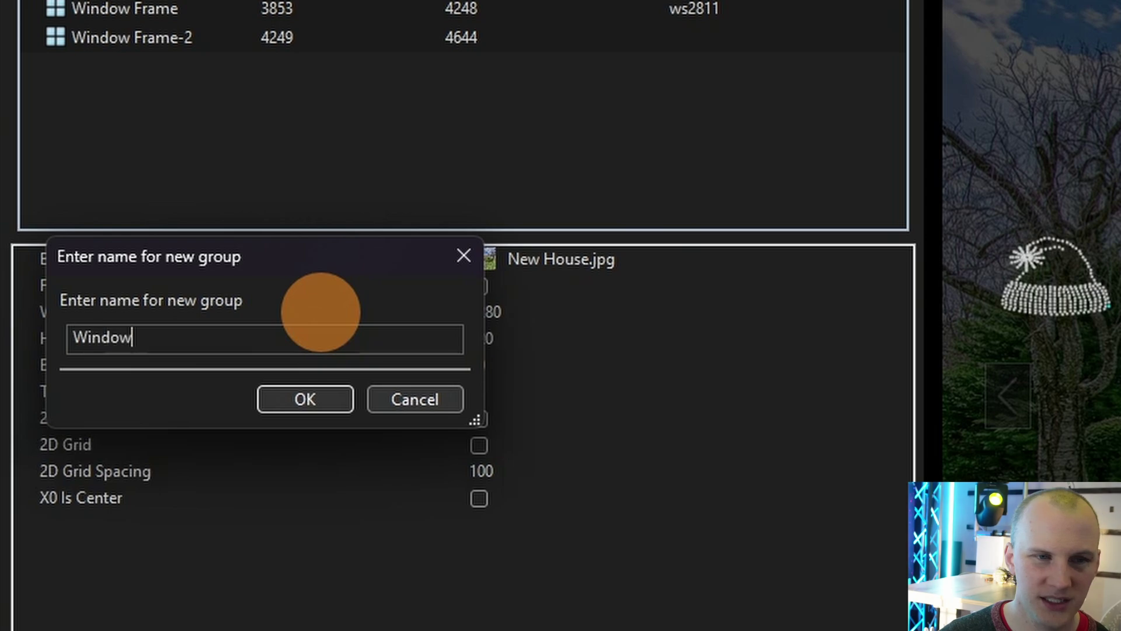
{"action": "type", "text": "s"}
{"action": "key", "text": "Return"}
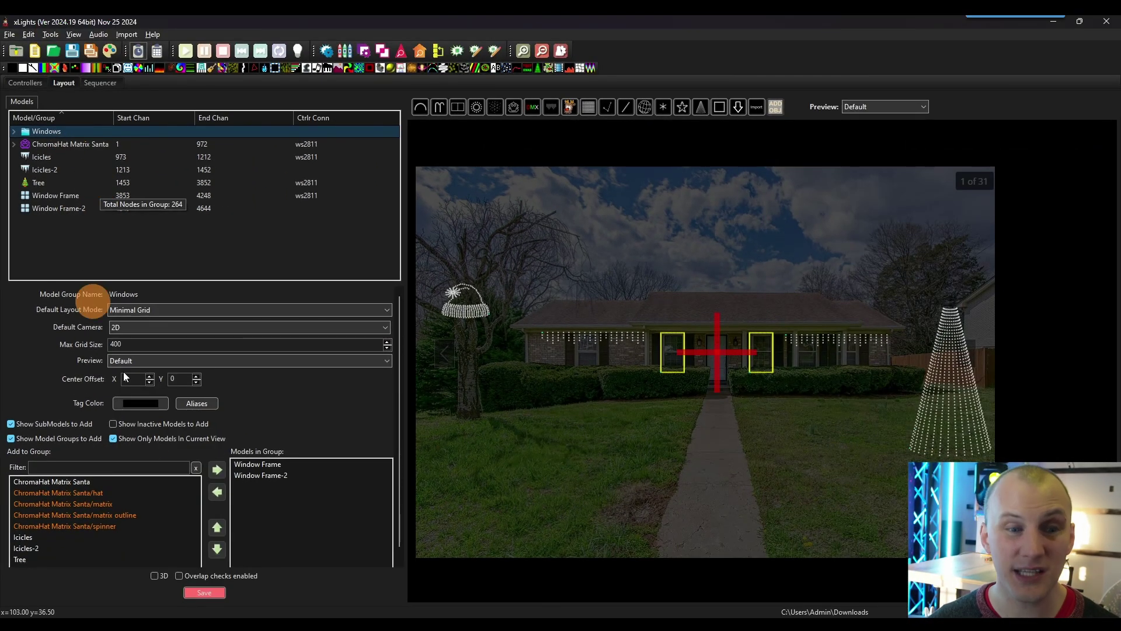
Review the Windows group's members and available models, then deselect the group.
{"action": "scroll", "coordinate": [118, 465], "scroll_direction": "down", "scroll_amount": 1}
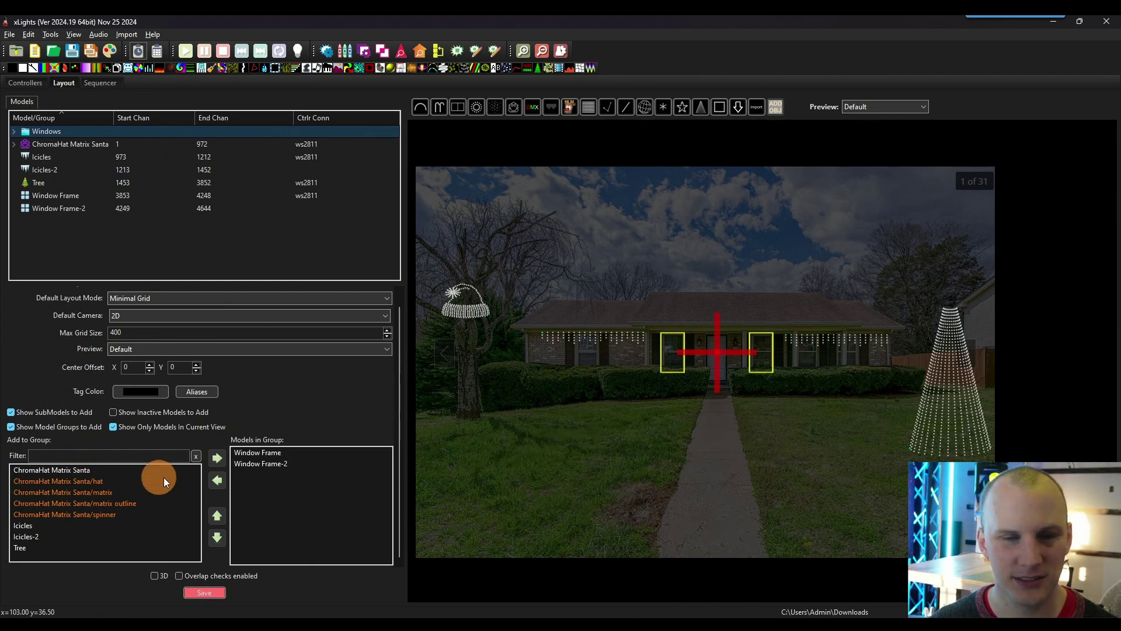
{"action": "left_click", "coordinate": [247, 450]}
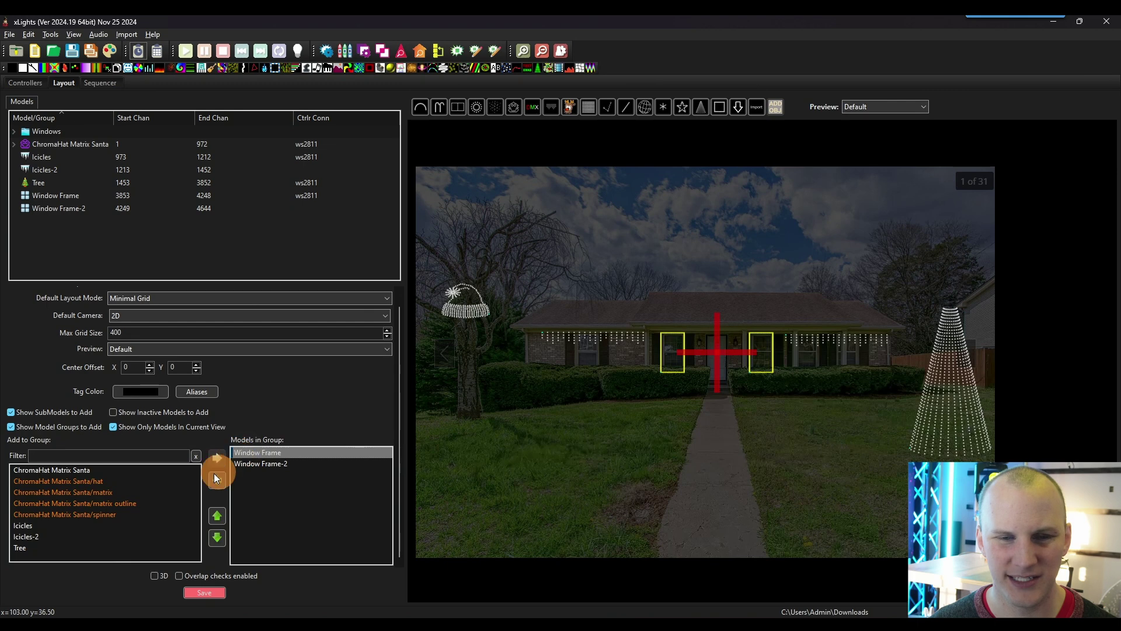
{"action": "left_click", "coordinate": [96, 536]}
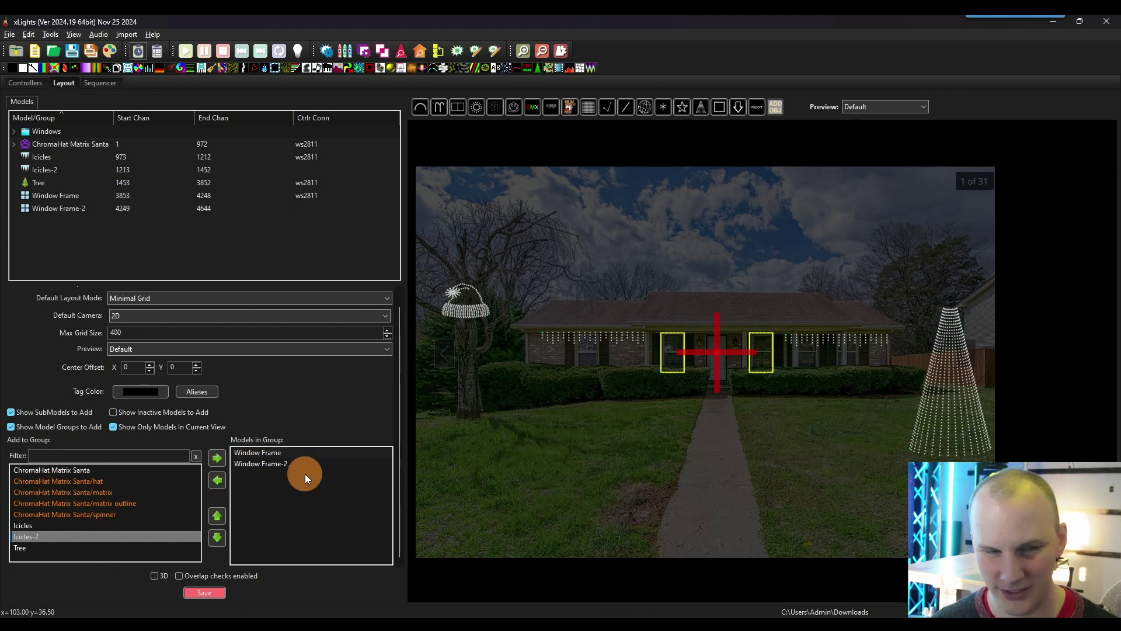
{"action": "left_click", "coordinate": [58, 128]}
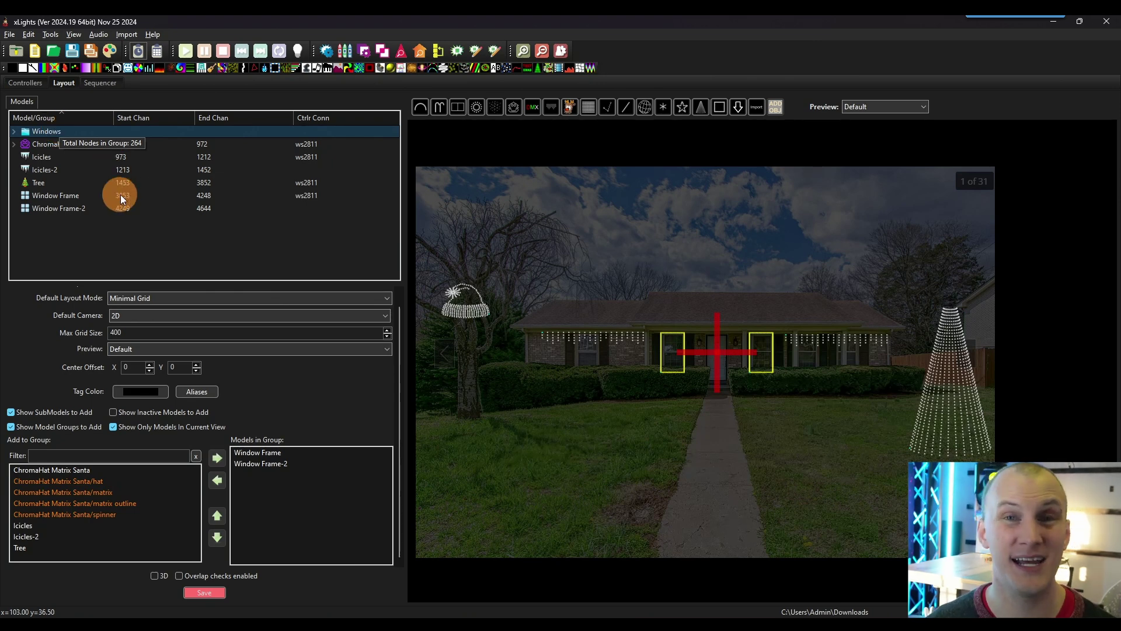
{"action": "left_click", "coordinate": [811, 244]}
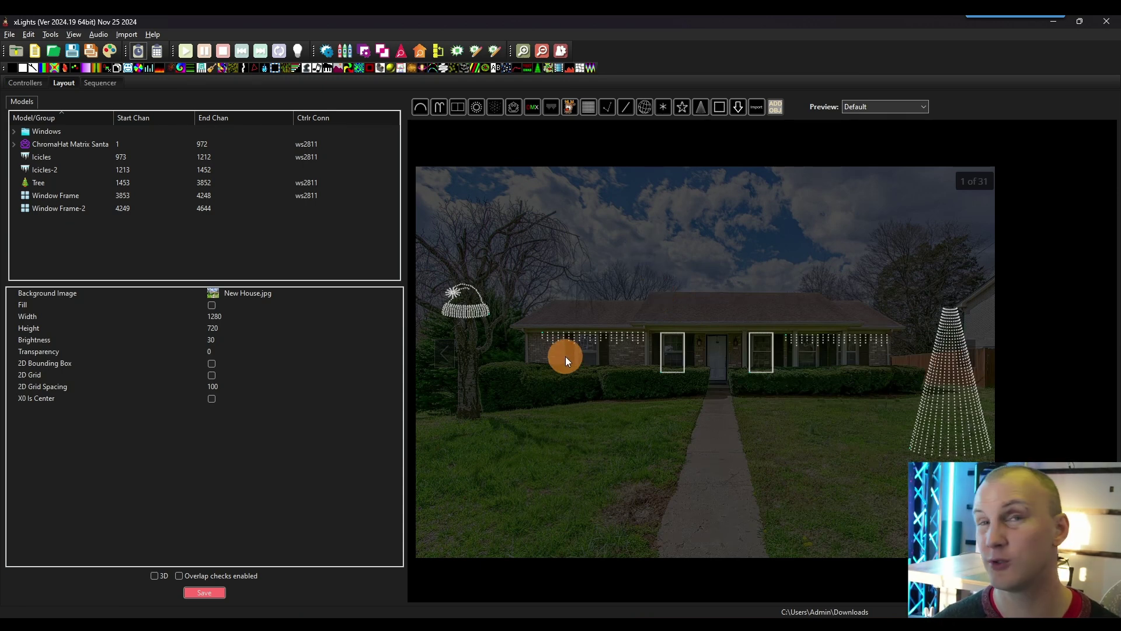
Select all six models from ChromaHat Matrix Santa to Window Frame-2 and group them as 'All'.
{"action": "left_click", "coordinate": [149, 230]}
{"action": "left_click", "coordinate": [86, 145]}
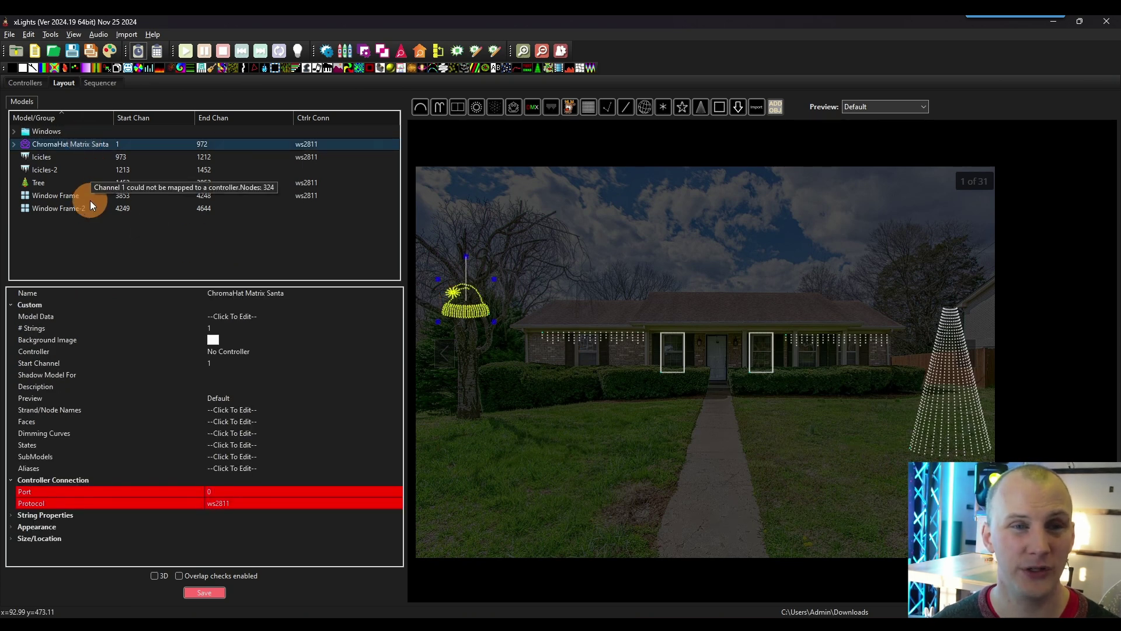
{"action": "left_click", "coordinate": [80, 209], "text": "shift"}
{"action": "right_click", "coordinate": [81, 183]}
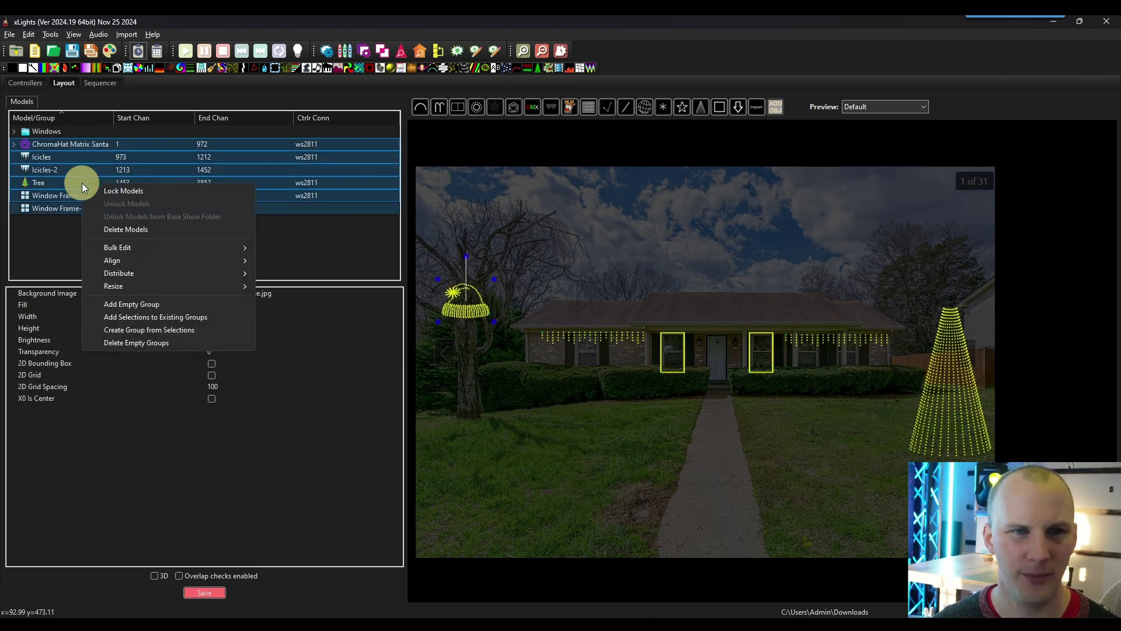
{"action": "left_click", "coordinate": [193, 334]}
{"action": "type", "text": "All"}
{"action": "key", "text": "Return"}
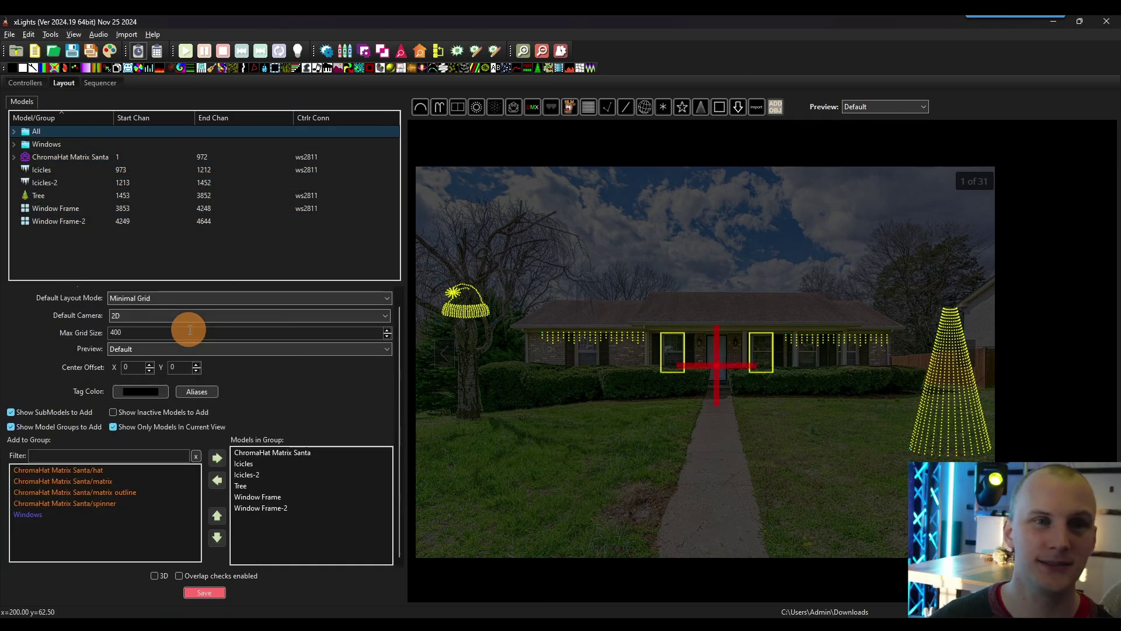
Clear the layout's group selection and return to the Sequencer view.
{"action": "left_click", "coordinate": [306, 265]}
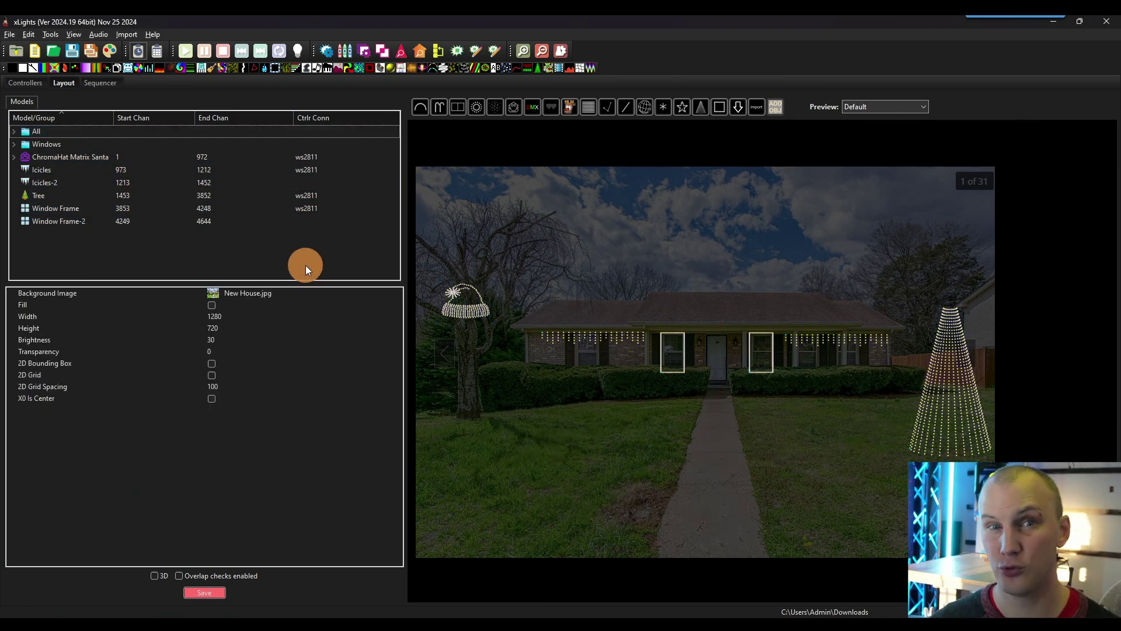
{"action": "left_click", "coordinate": [111, 82]}
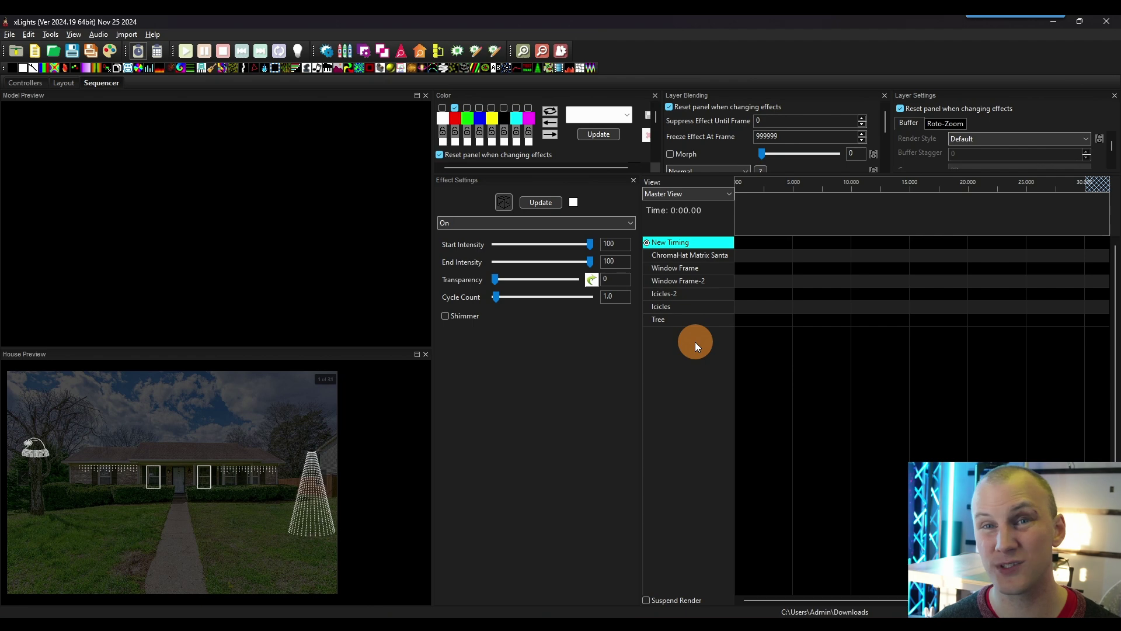
Add the All and Windows groups through Edit Display Elements and move them below New Timing.
{"action": "right_click", "coordinate": [685, 291]}
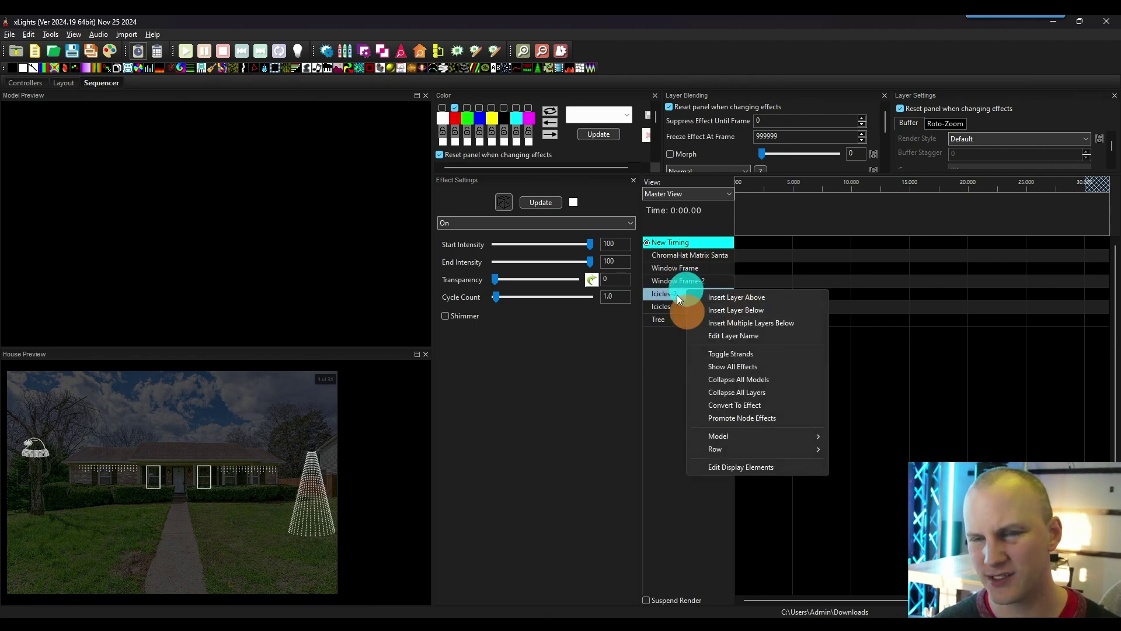
{"action": "left_click", "coordinate": [734, 467]}
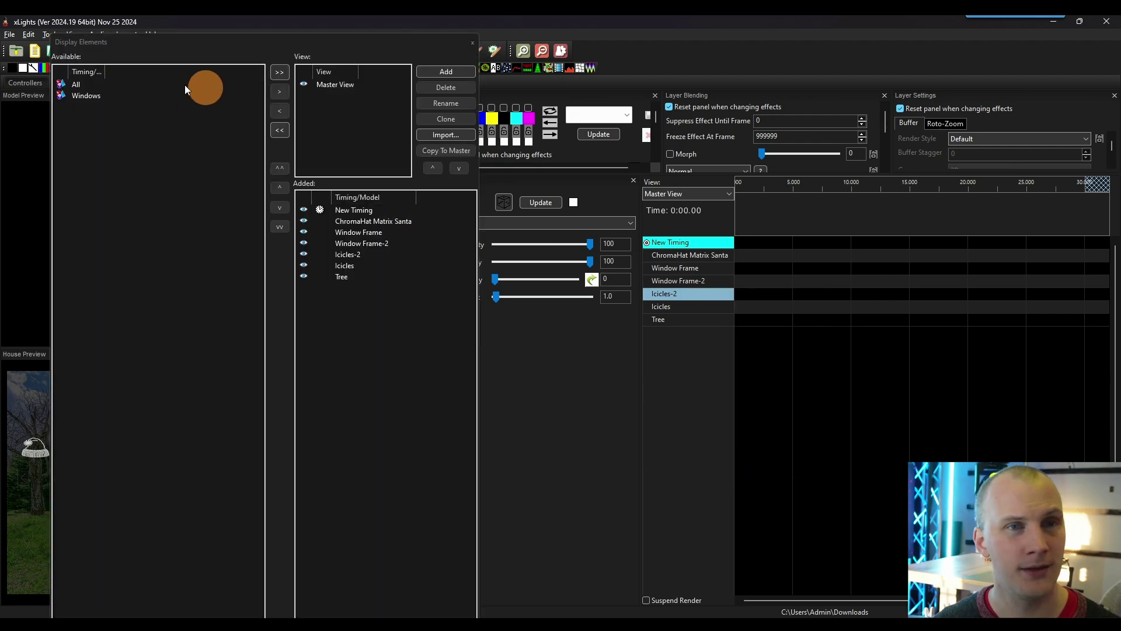
{"action": "left_click", "coordinate": [69, 83]}
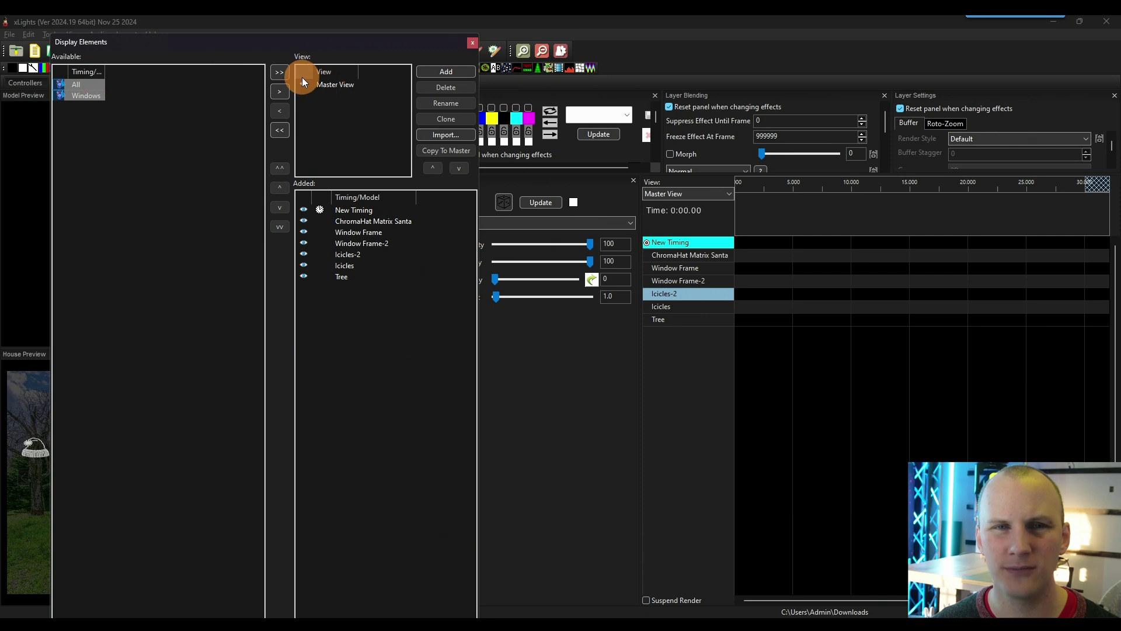
{"action": "left_click", "coordinate": [276, 72]}
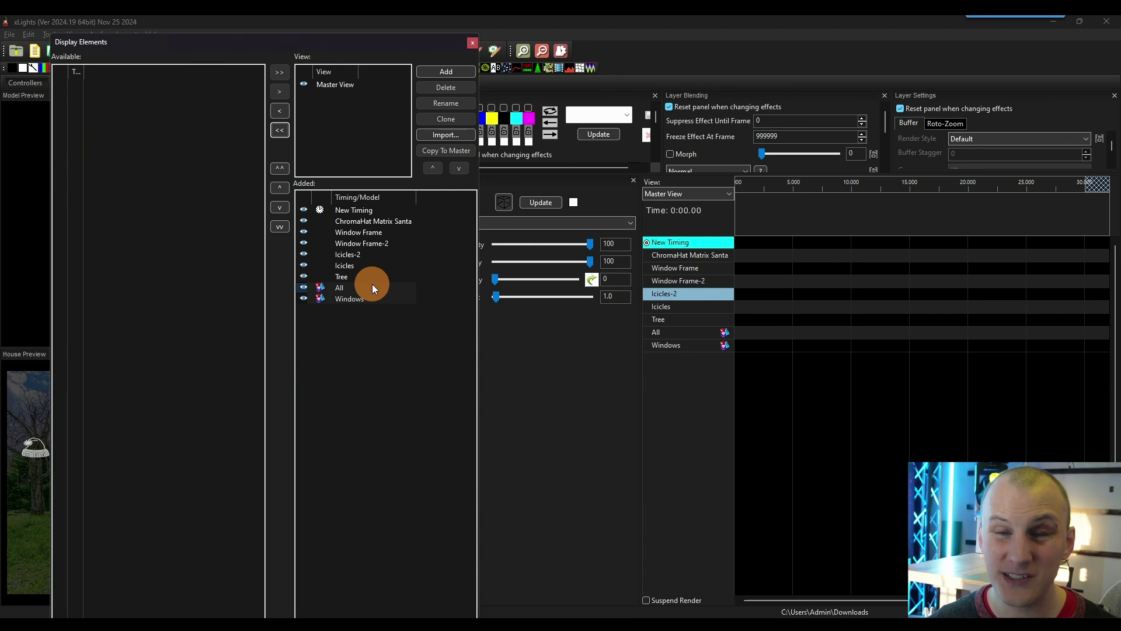
{"action": "left_click", "coordinate": [432, 165]}
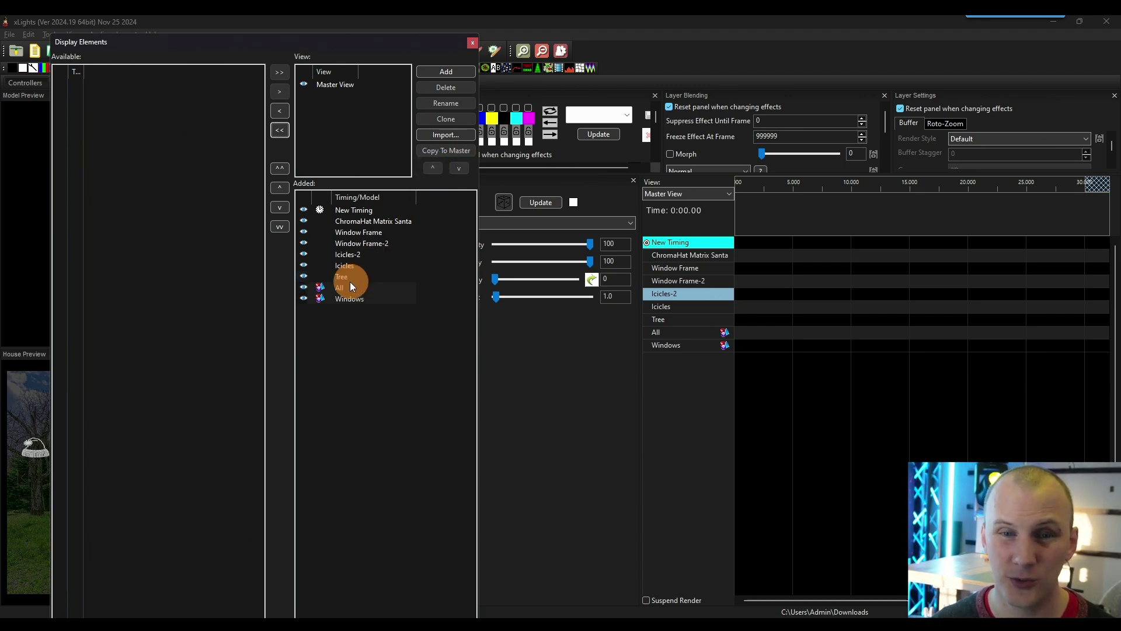
{"action": "left_click_drag", "start_coordinate": [352, 212], "coordinate": [351, 220]}
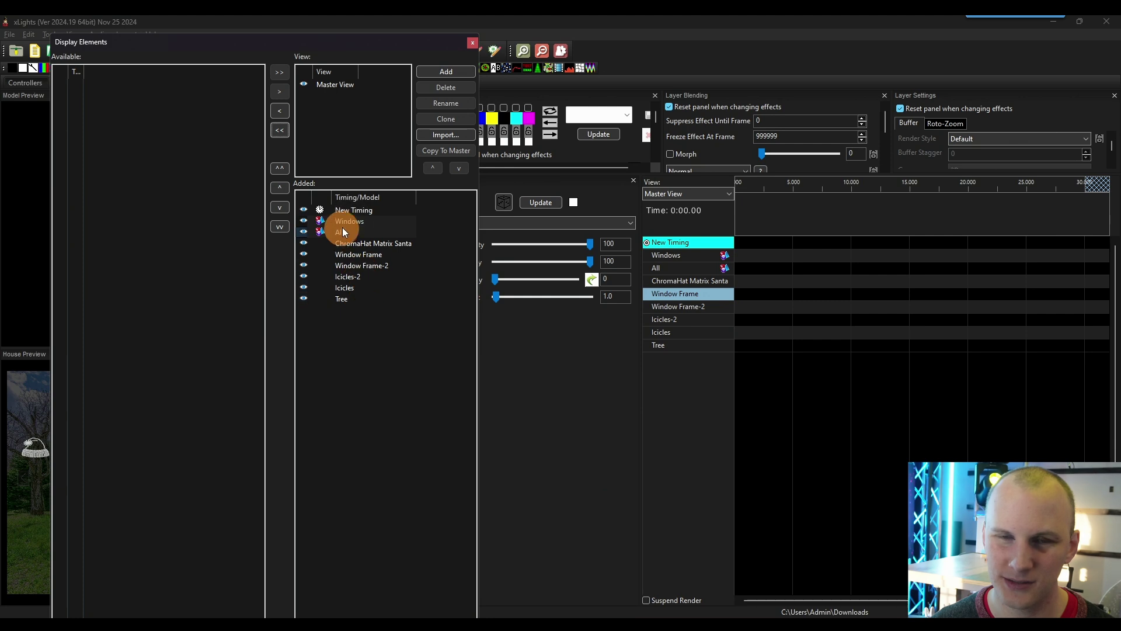
Re-add the Windows group and place it directly below All in the display elements list.
{"action": "double_click", "coordinate": [355, 226]}
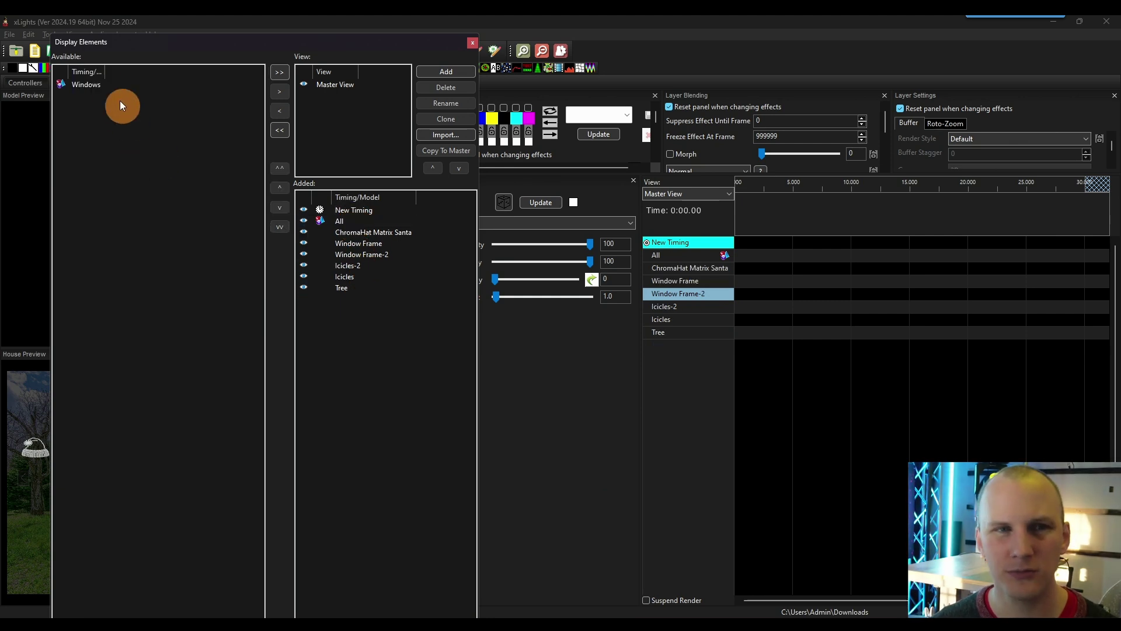
{"action": "left_click", "coordinate": [104, 82]}
{"action": "left_click", "coordinate": [279, 92]}
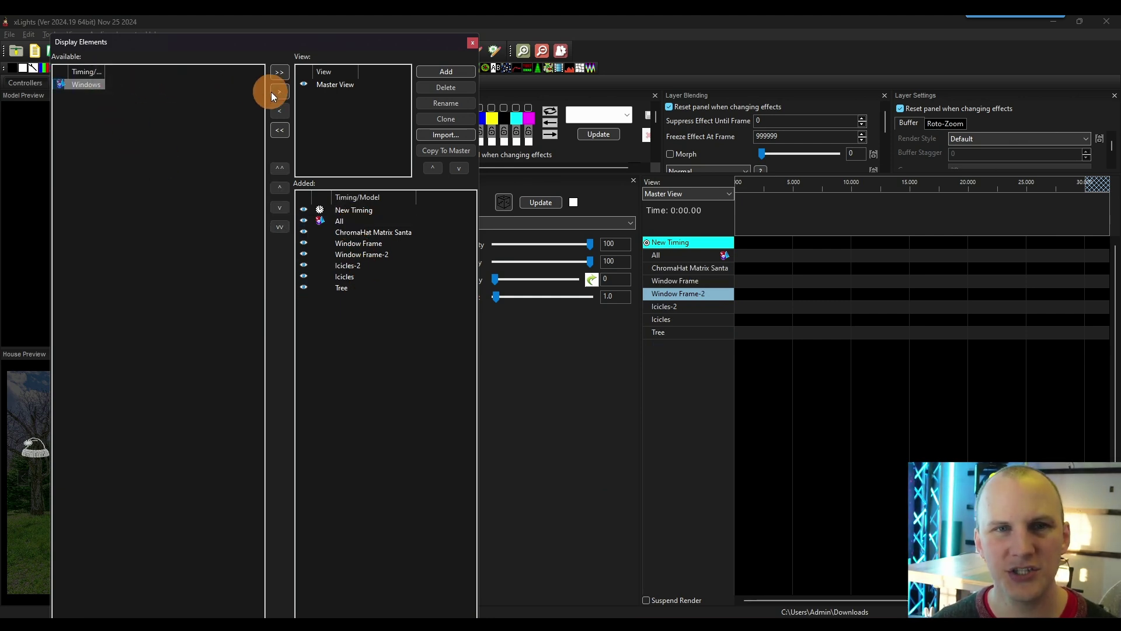
{"action": "left_click_drag", "start_coordinate": [337, 213], "coordinate": [349, 229]}
{"action": "left_click", "coordinate": [342, 219]}
{"action": "left_click", "coordinate": [347, 230]}
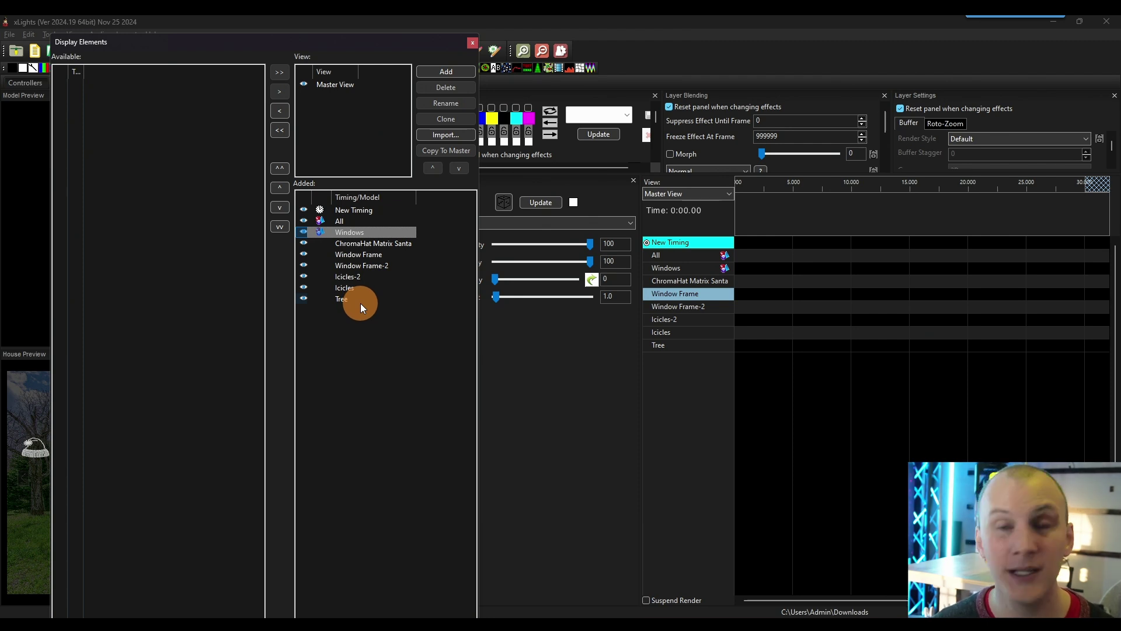
{"action": "left_click_drag", "start_coordinate": [459, 38], "coordinate": [439, 33]}
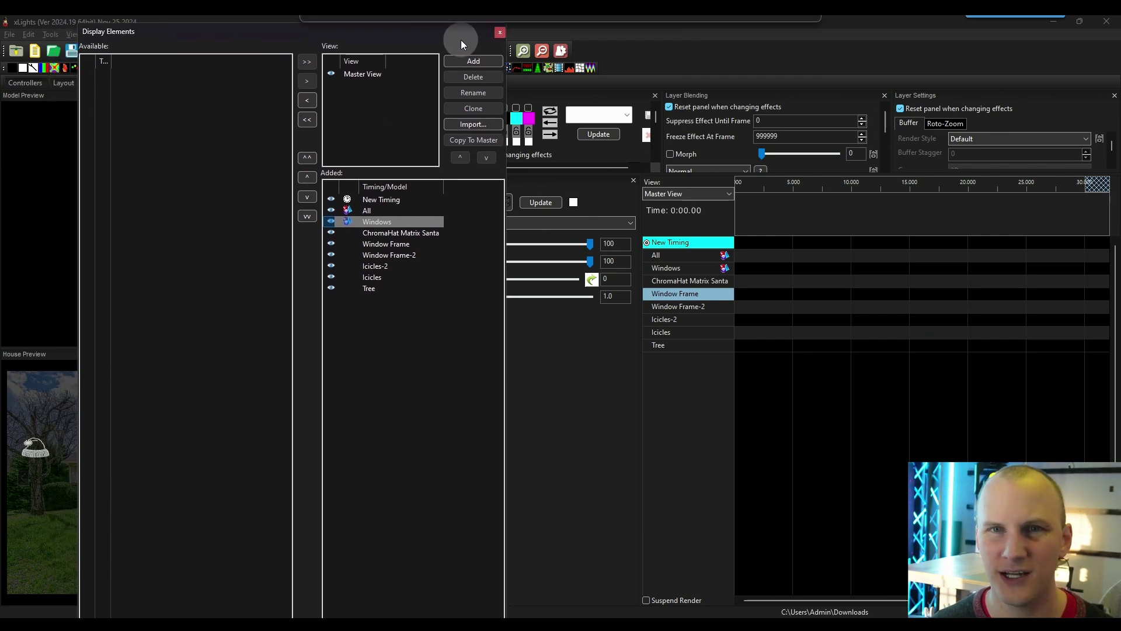
Dock the Display Elements window into the sequencer and select the All and Windows rows.
{"action": "double_click", "coordinate": [443, 23]}
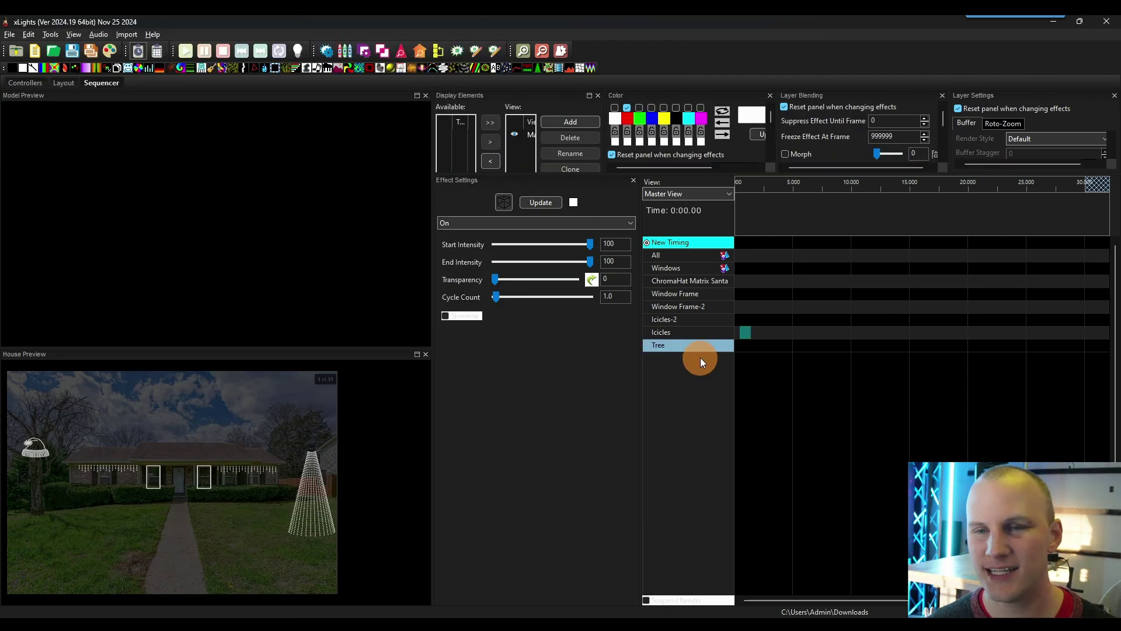
{"action": "left_click", "coordinate": [679, 265]}
{"action": "left_click", "coordinate": [694, 254]}
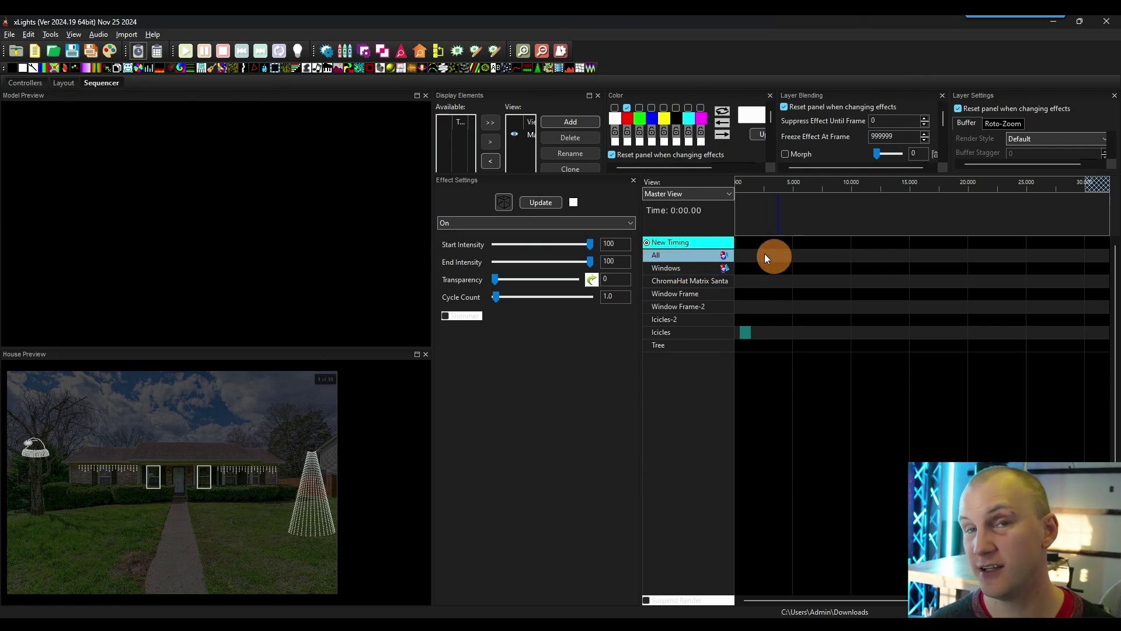
Start adding a timing track from New Timing, then cancel, leaving the timing track unchanged.
{"action": "right_click", "coordinate": [727, 244]}
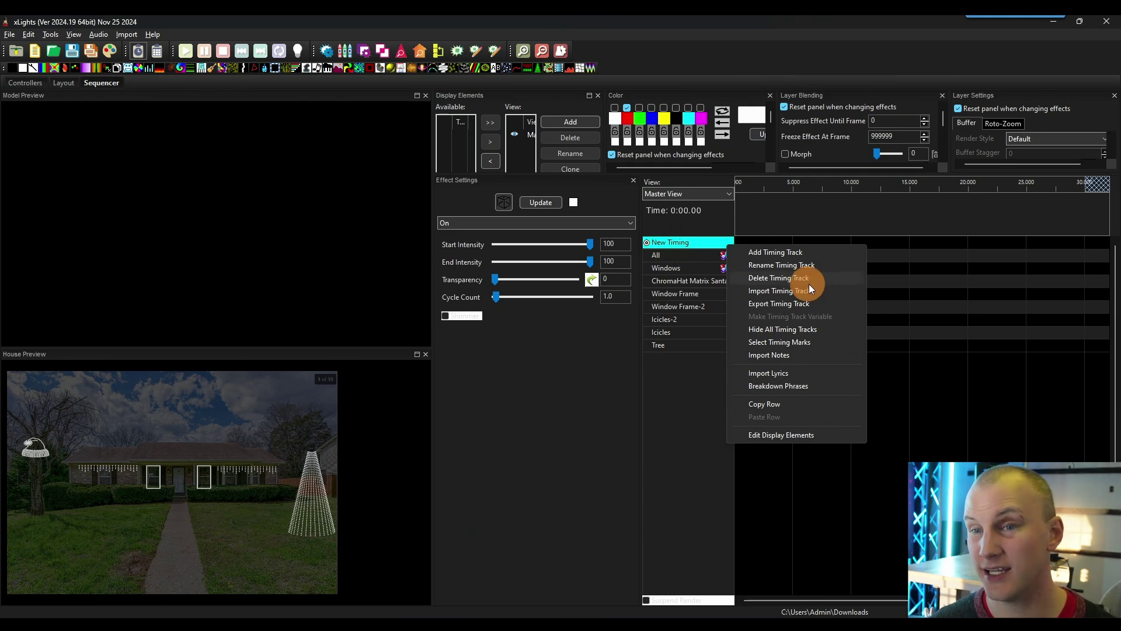
{"action": "left_click", "coordinate": [821, 252]}
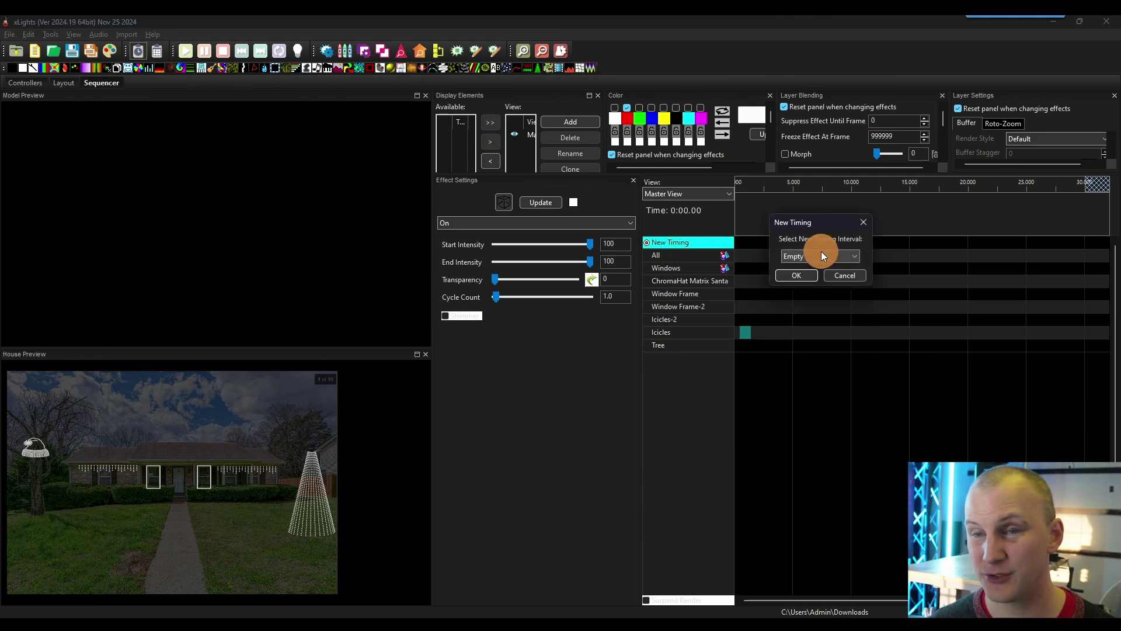
{"action": "left_click", "coordinate": [825, 258]}
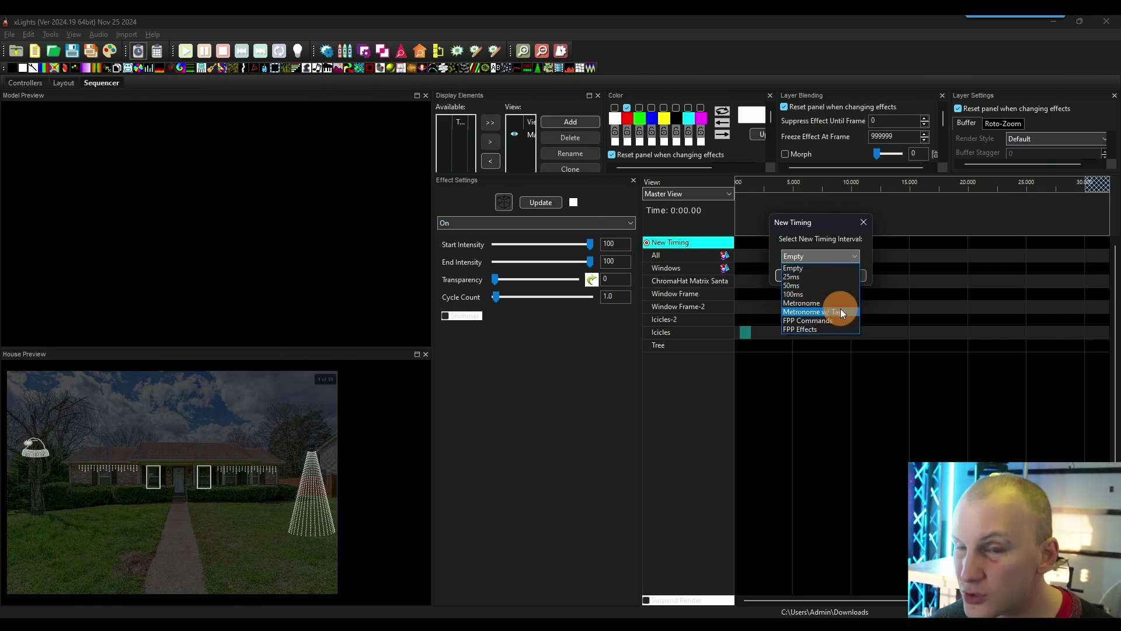
{"action": "left_click", "coordinate": [837, 236]}
{"action": "left_click", "coordinate": [863, 221]}
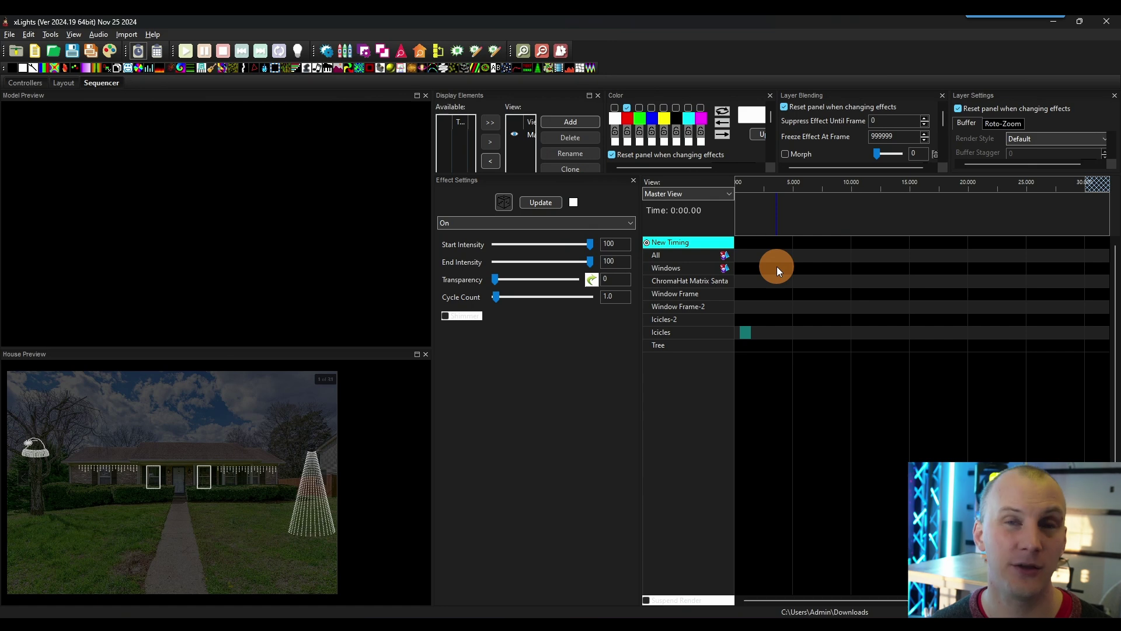
Delete the stray Icicles effect and drop a Pinwheel effect onto ChromaHat Matrix Santa.
{"action": "key", "text": "Delete"}
{"action": "left_click_drag", "start_coordinate": [763, 257], "coordinate": [758, 250]}
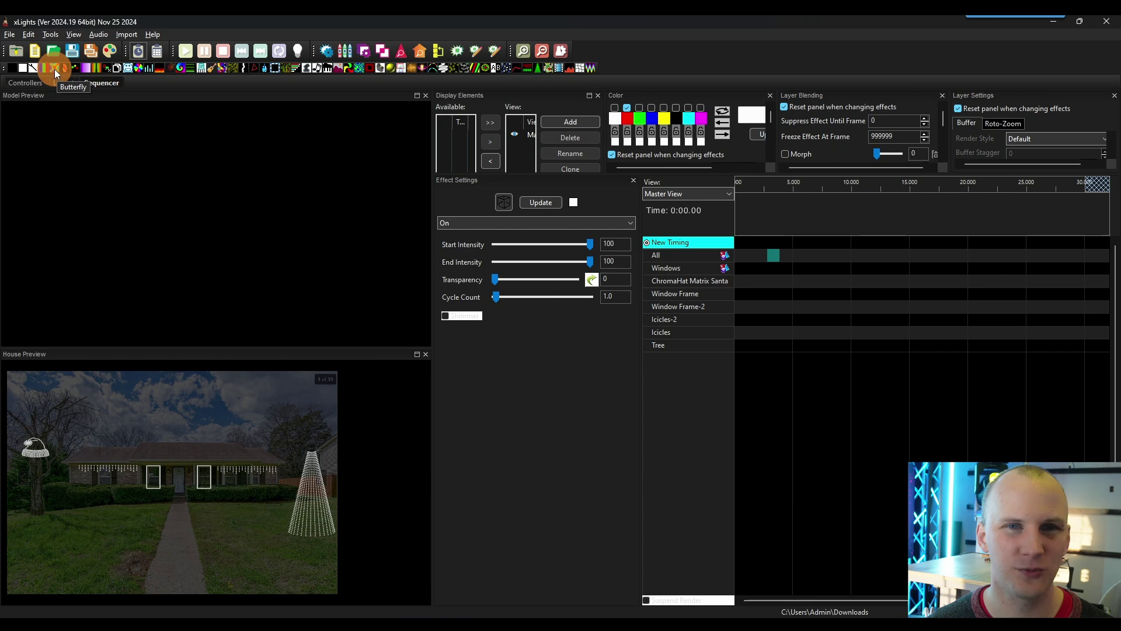
{"action": "left_click_drag", "start_coordinate": [348, 71], "coordinate": [870, 290]}
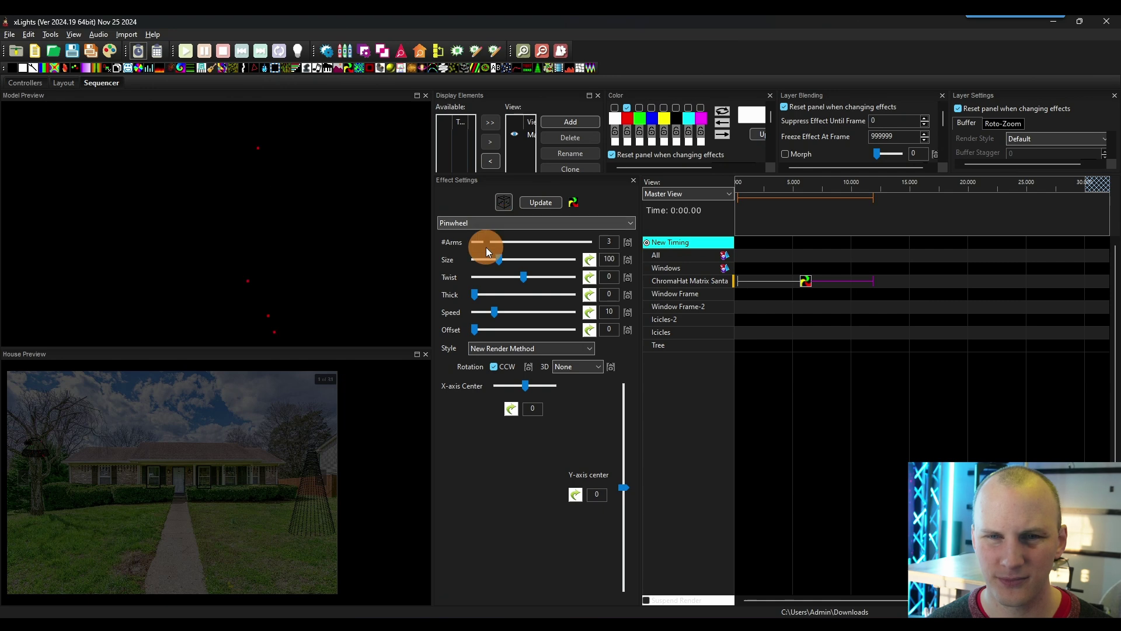
Add green and blue to the Pinwheel palette and raise Thick to 92.
{"action": "left_click", "coordinate": [651, 108]}
{"action": "left_click", "coordinate": [639, 108]}
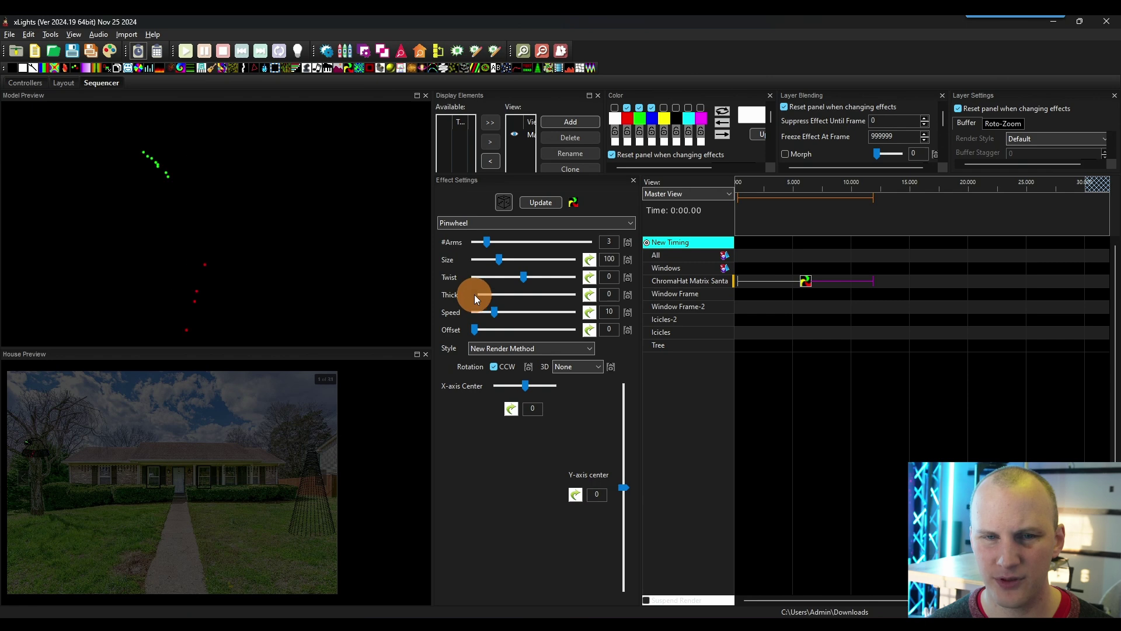
{"action": "left_click_drag", "start_coordinate": [474, 294], "coordinate": [564, 293]}
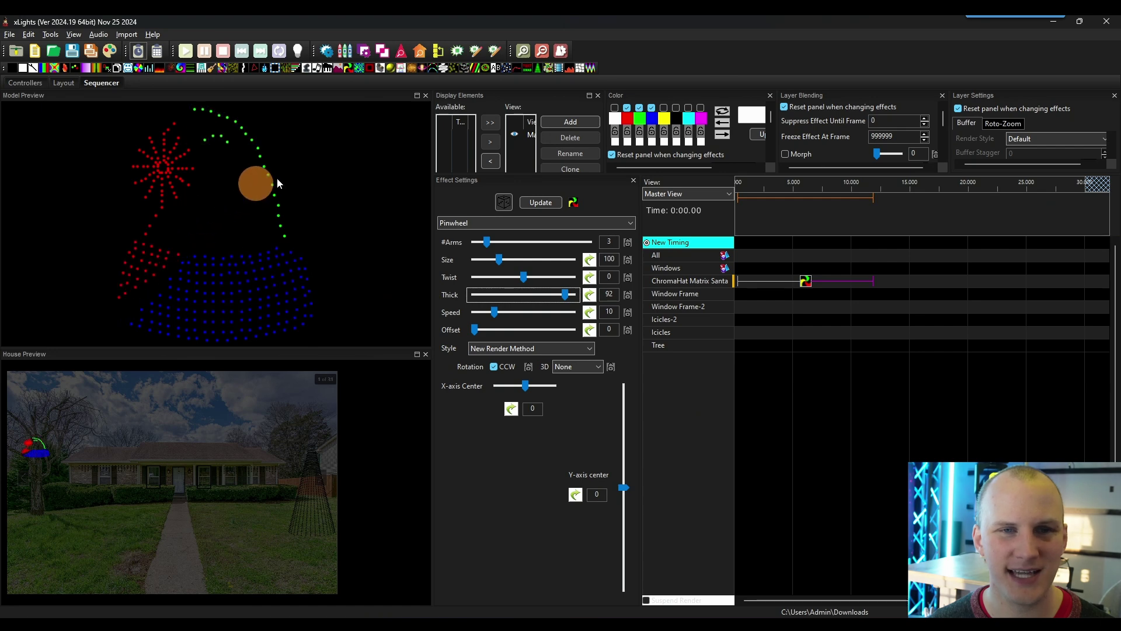
Move the Pinwheel onto the All row spanning 0 to 5 s, then add Fire to Window Frame.
{"action": "left_click_drag", "start_coordinate": [812, 281], "coordinate": [801, 254]}
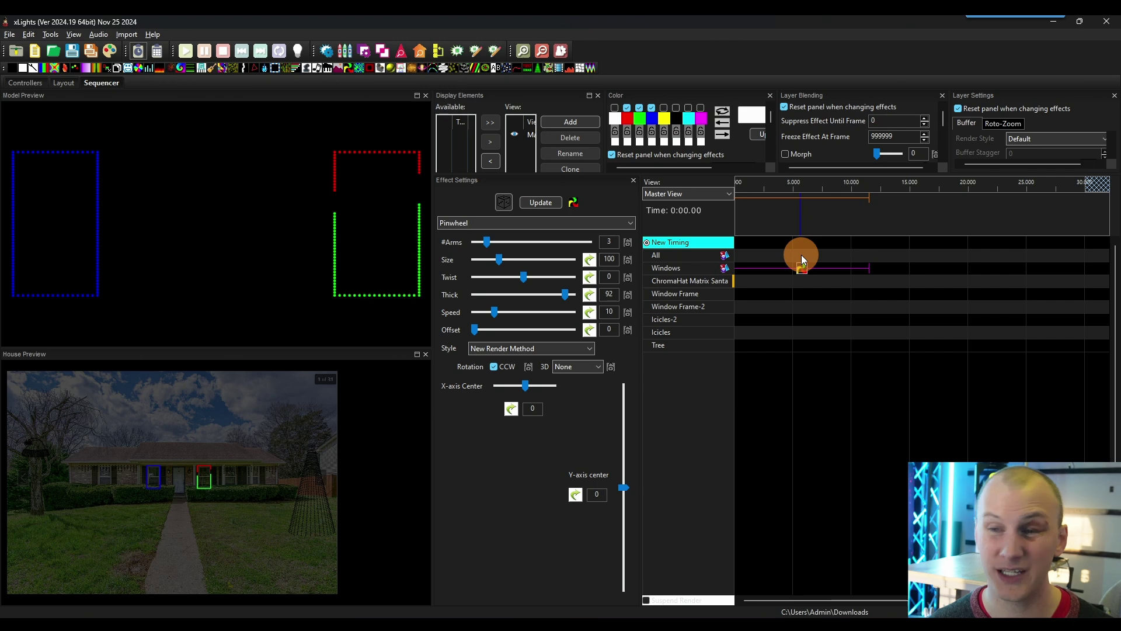
{"action": "left_click_drag", "start_coordinate": [802, 257], "coordinate": [801, 254]}
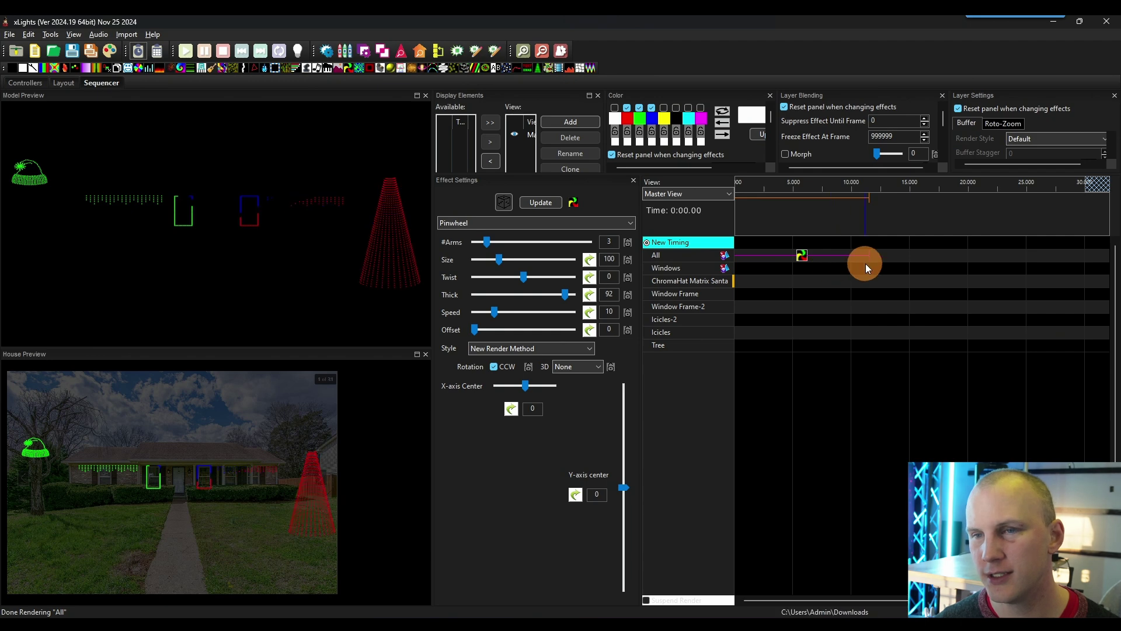
{"action": "left_click_drag", "start_coordinate": [867, 261], "coordinate": [799, 266]}
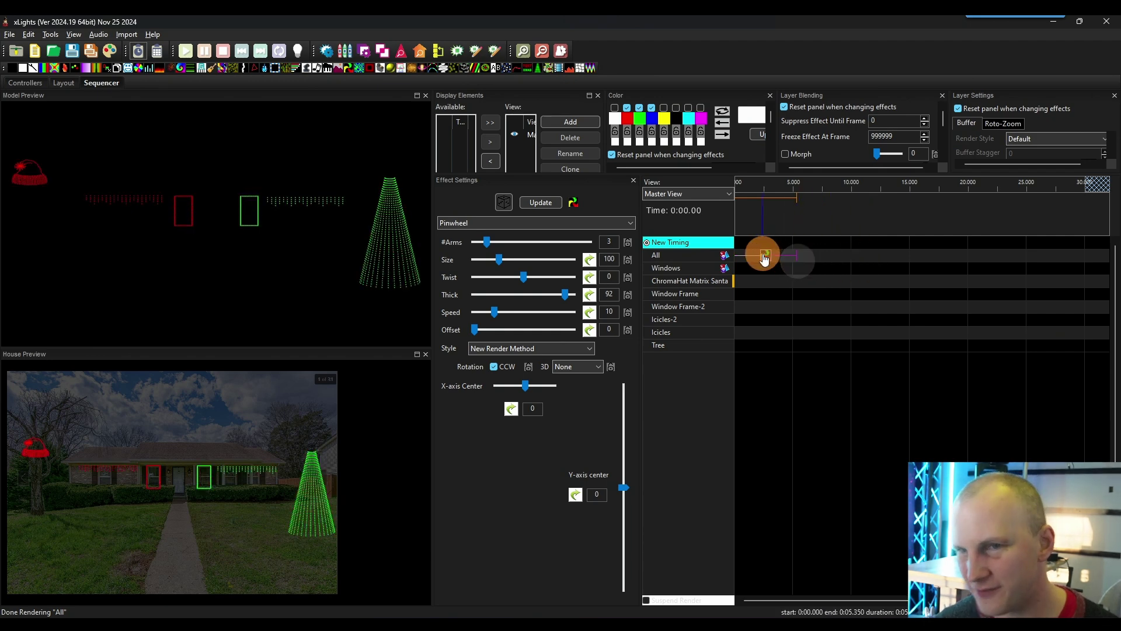
{"action": "left_click", "coordinate": [790, 257]}
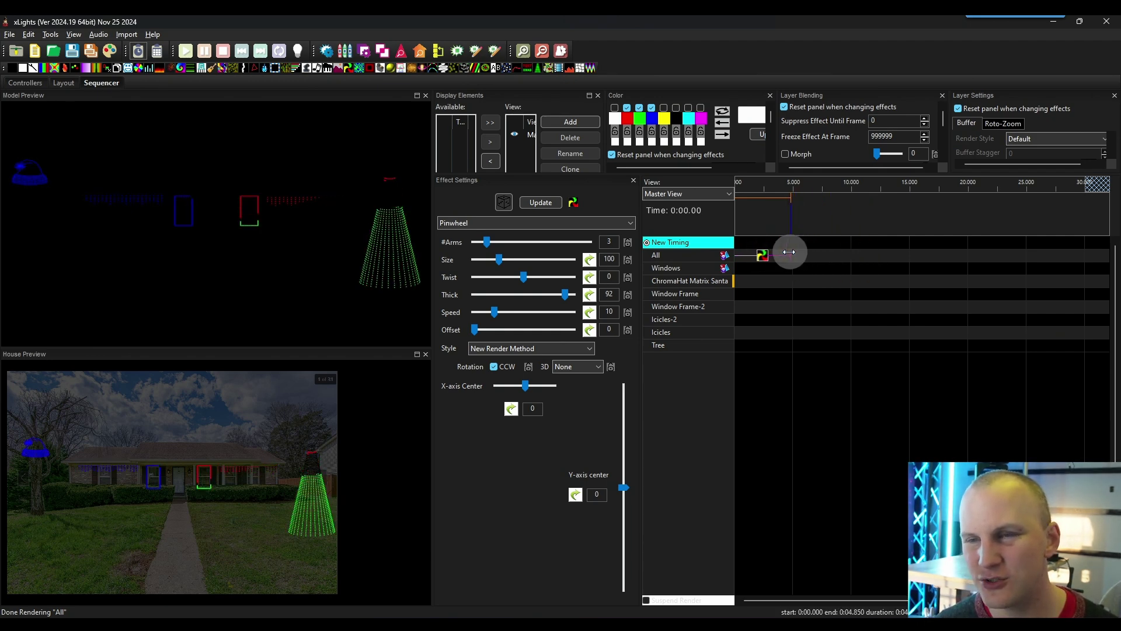
{"action": "left_click", "coordinate": [792, 254]}
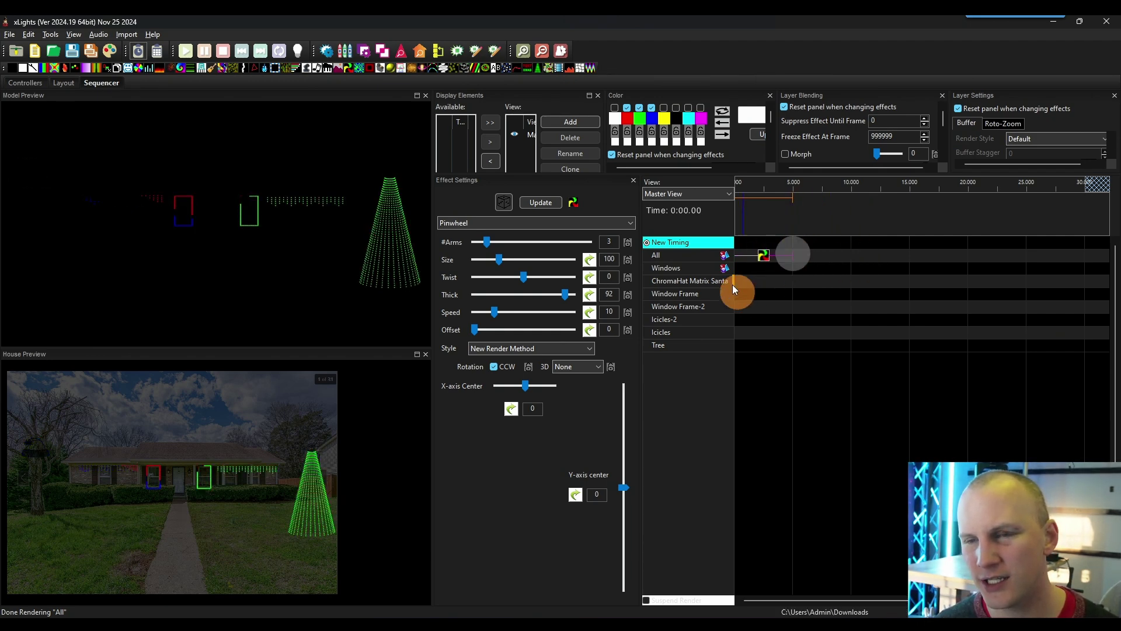
{"action": "left_click", "coordinate": [759, 254]}
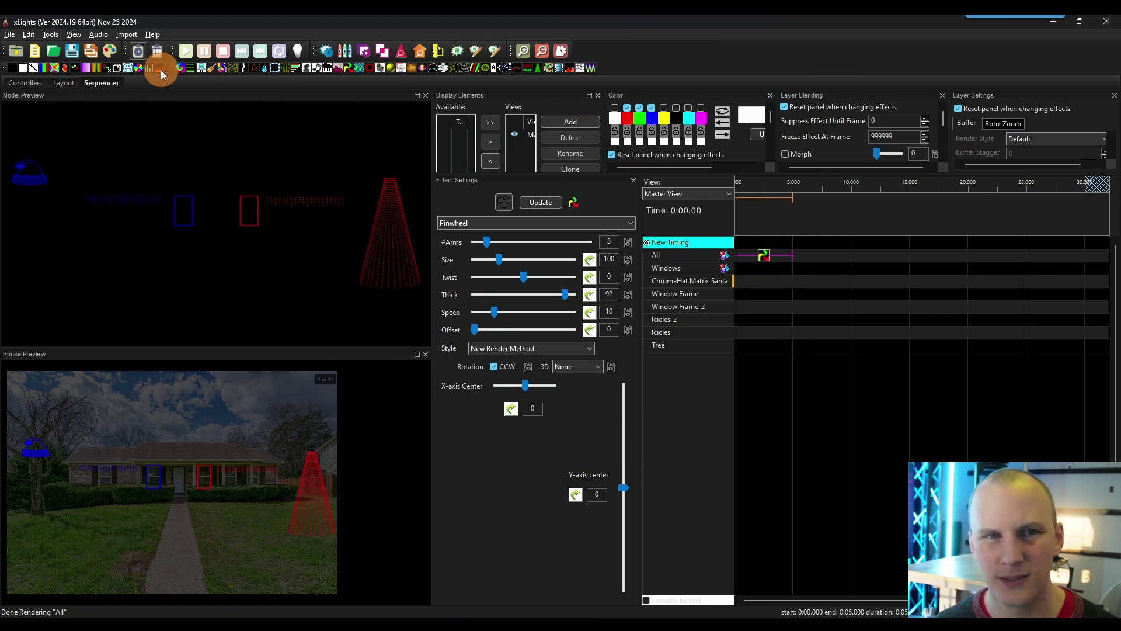
{"action": "left_click_drag", "start_coordinate": [160, 69], "coordinate": [810, 293]}
Insert a second effect layer, Windows [2], beneath the Windows group row.
{"action": "right_click", "coordinate": [713, 267]}
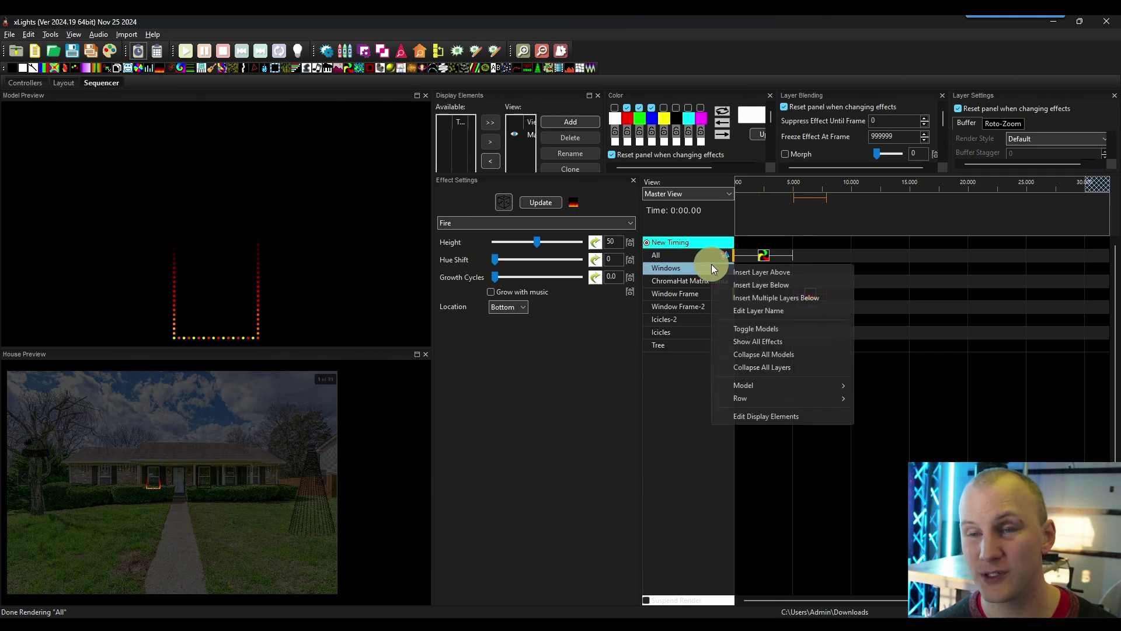
{"action": "left_click", "coordinate": [748, 283]}
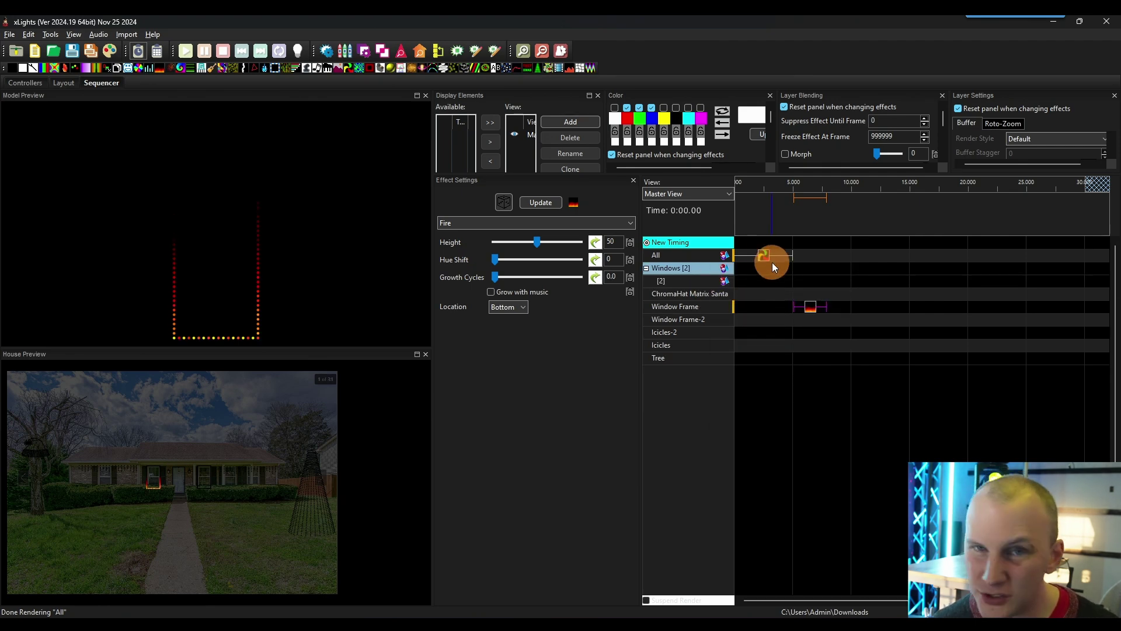